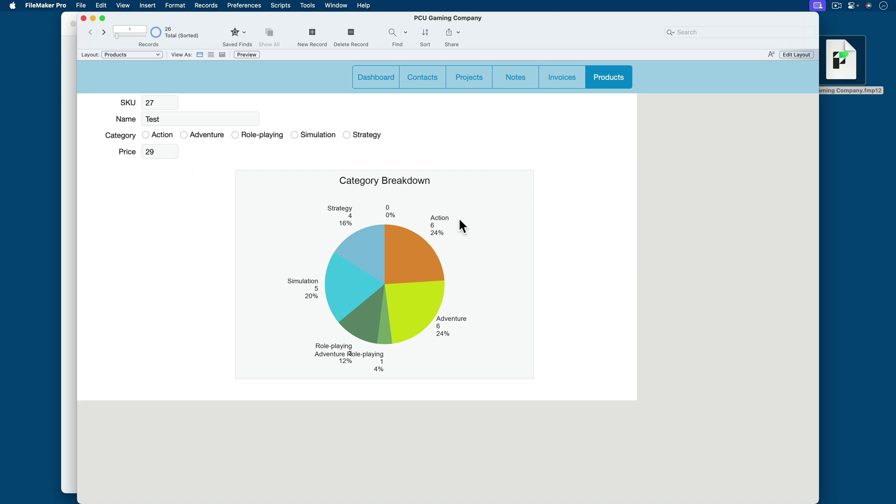
Switch to TextEdit and place a blank document beside the Category Breakdown chart.
key("super+space")
type("text")
key("Return")
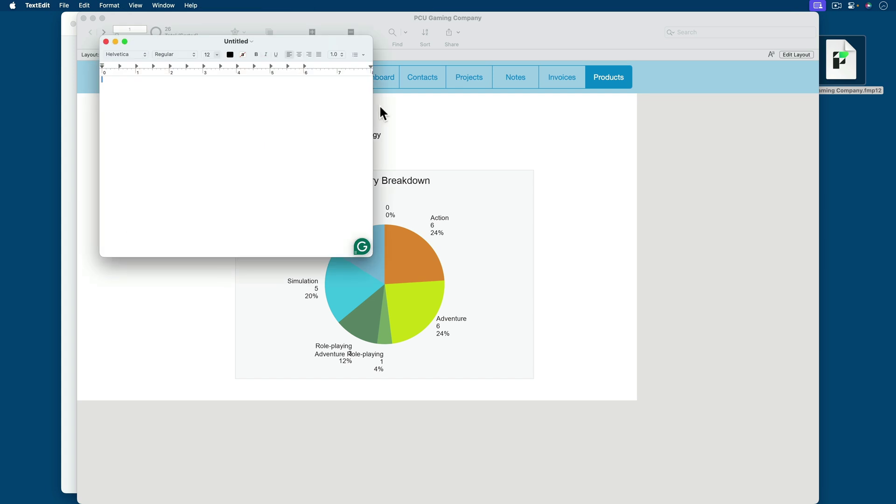
left_click_drag(200, 43, 642, 185)
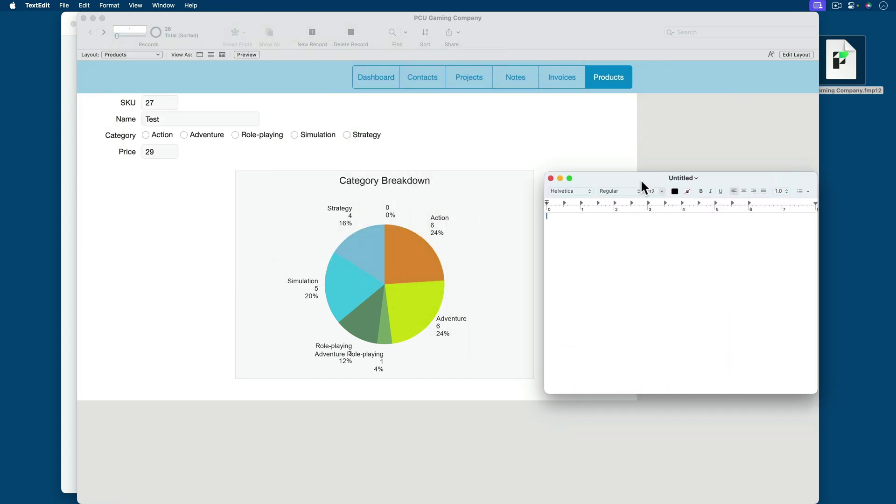
Write "Create sample data with following fields:" and below it "SKU, Name, Category (with options for Action, Adventure, Role-playing, Simulation, and Strategy), Price".
type("Crea")
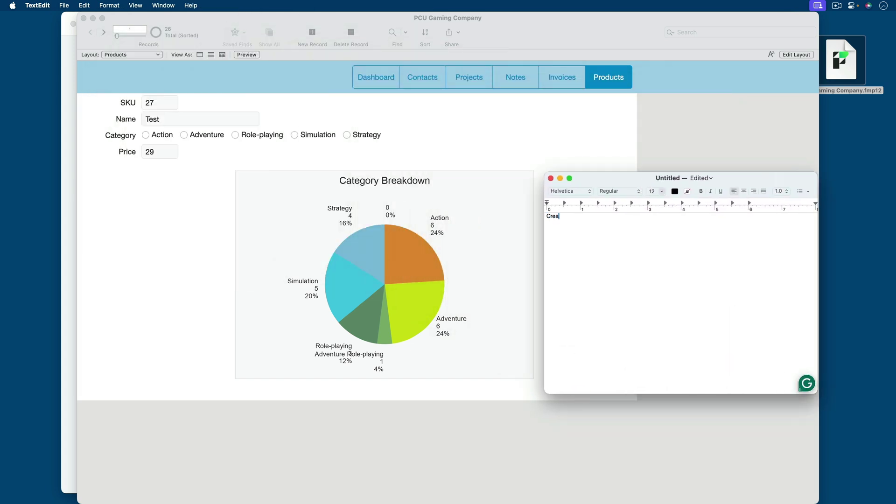
type("te sample data with following fields:")
key("Return")
type("SKU")
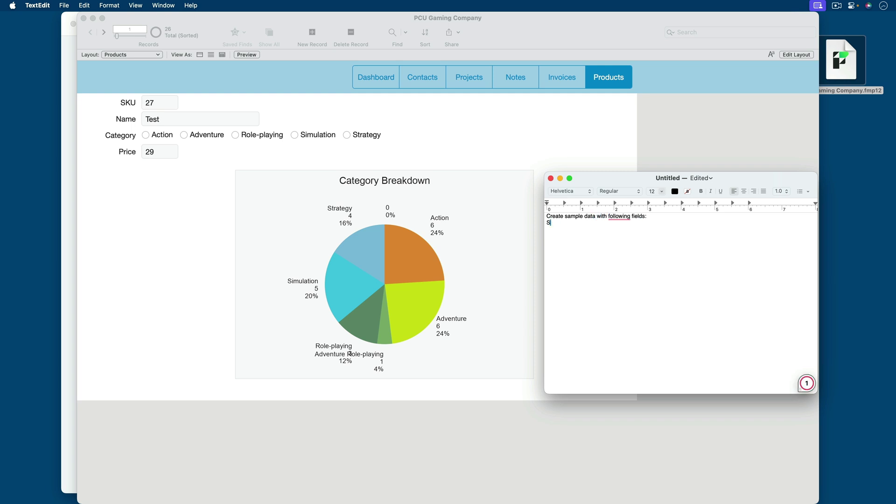
type(", Name, Category (with options for Action, Adventure, Role")
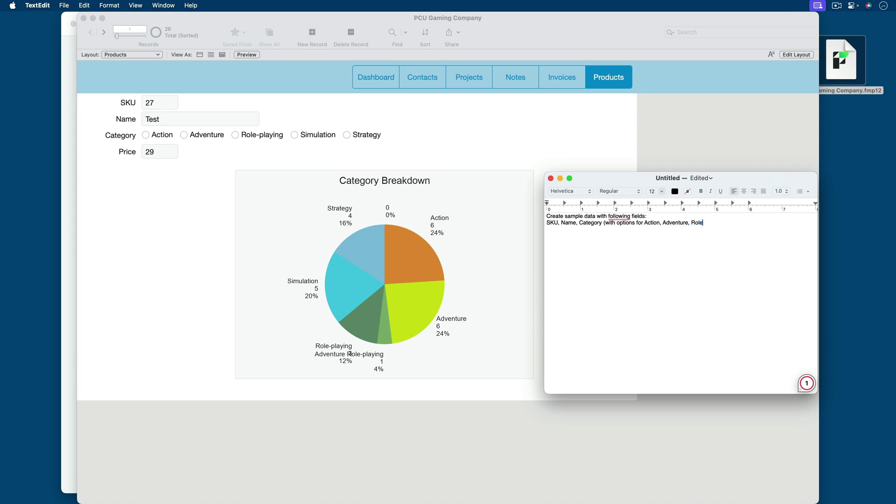
type("-playing, Simulation, and Strategy), Price")
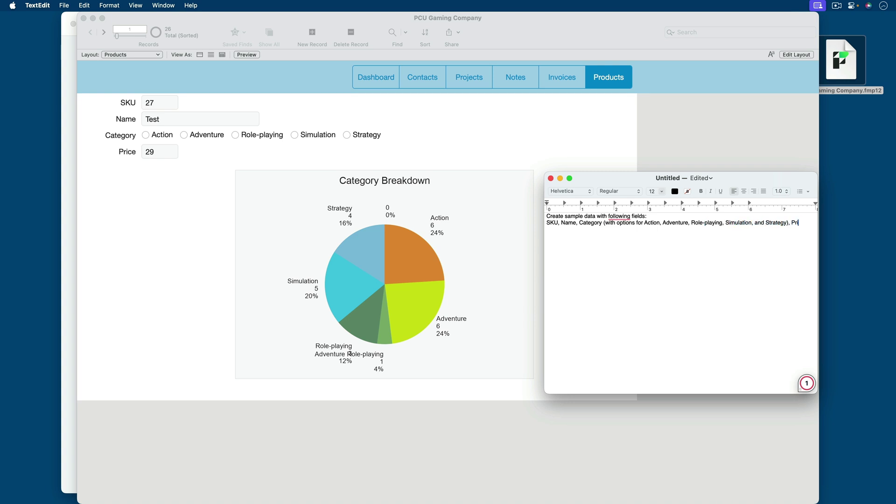
Add after a blank line "Format as csv and make sure the category options to pick from are case-sensitive). Create 25 records.".
key("Return")
key("Return")
type("Fir")
key("BackSpace")
key("BackSpace")
type("ormat as csv and make sure the te")
key("BackSpace")
key("BackSpace")
type("category options top")
key("BackSpace")
type("pick from are case")
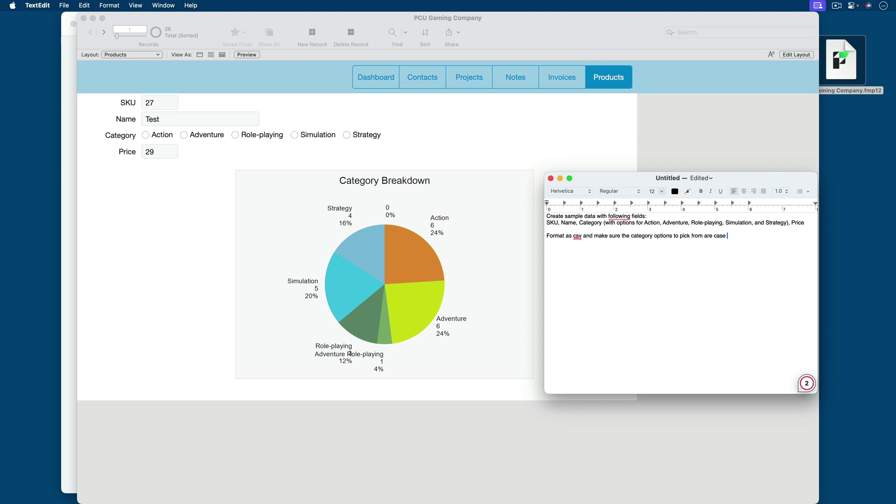
key("BackSpace")
type("-sensitive).  Create 25 records.")
Copy the whole prompt text, switch to ChatGPT and submit it as a message.
key("super+a")
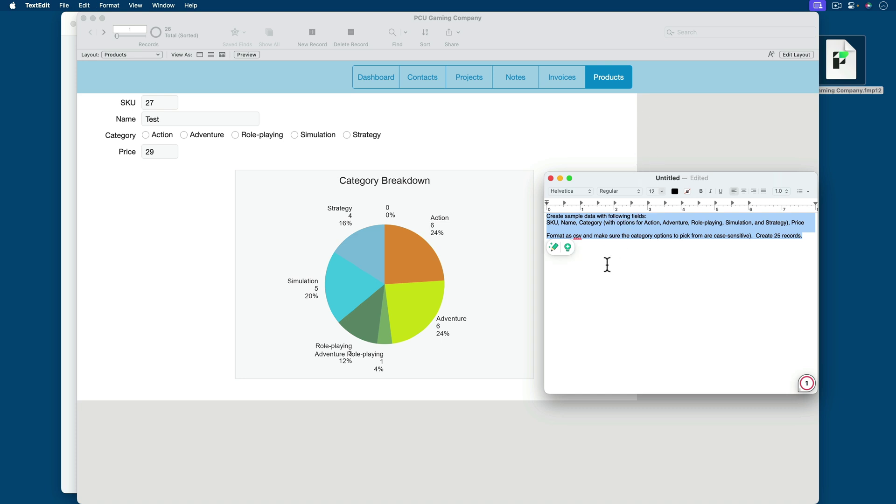
key("super+c")
key("super+Tab")
key("super+v")
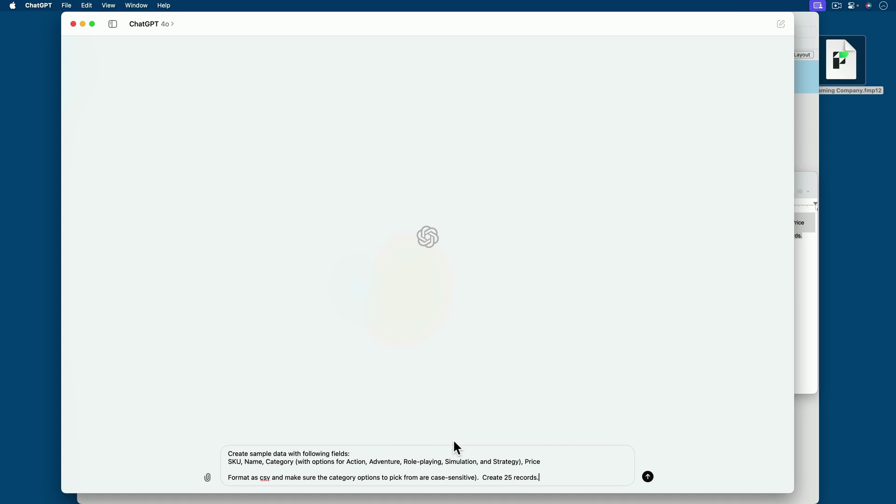
key("Return")
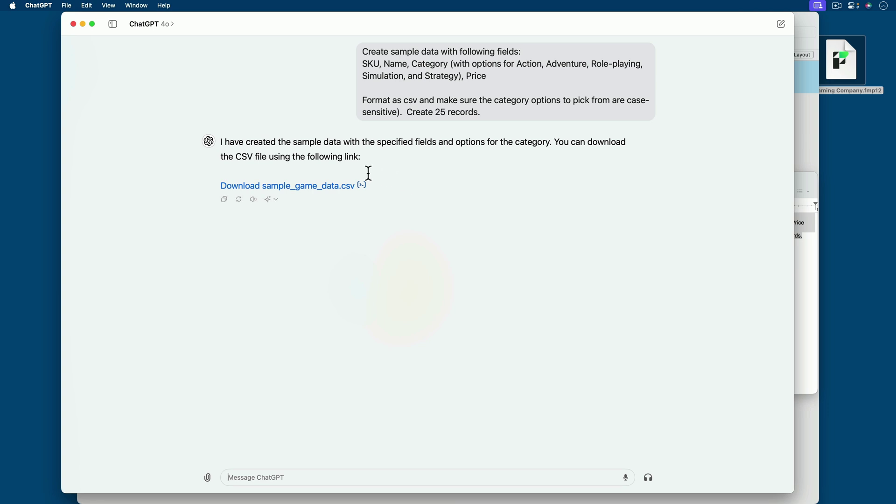
Download the generated file as sample_game_data.csv and return to the Products layout in FileMaker Pro.
left_click(289, 186)
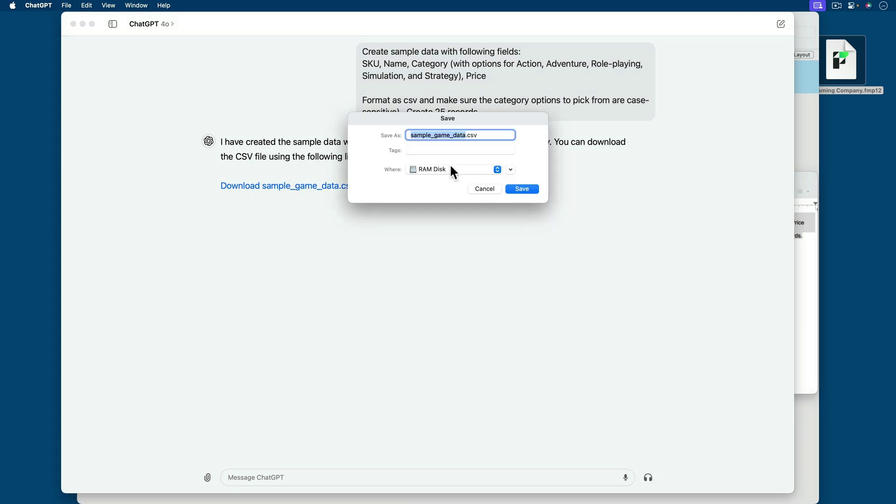
key("Return")
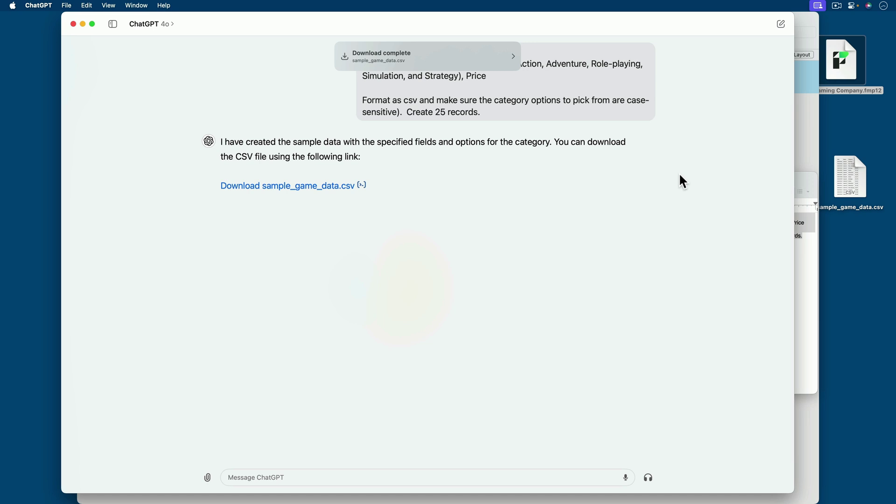
key("super+h")
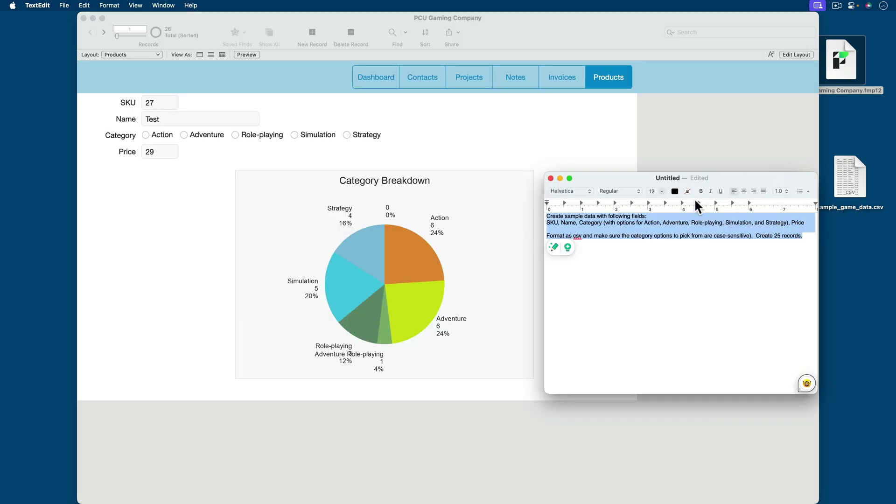
left_click(692, 256)
key("super+h")
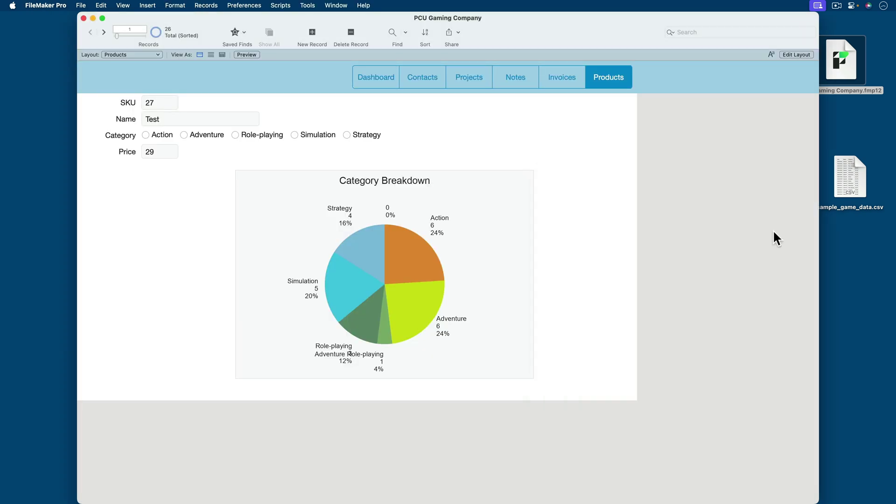
Open sample_game_data.csv in Numbers beside the database to check its columns and category values, and close it.
left_click(844, 175)
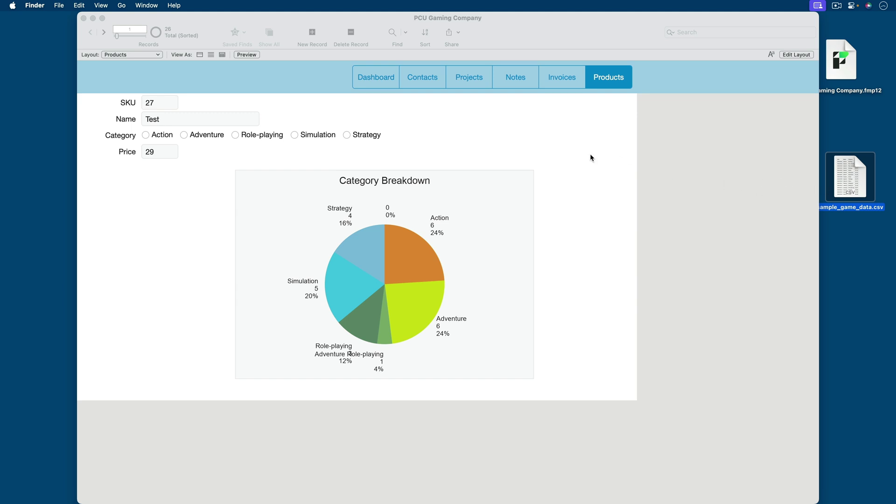
key("super+o")
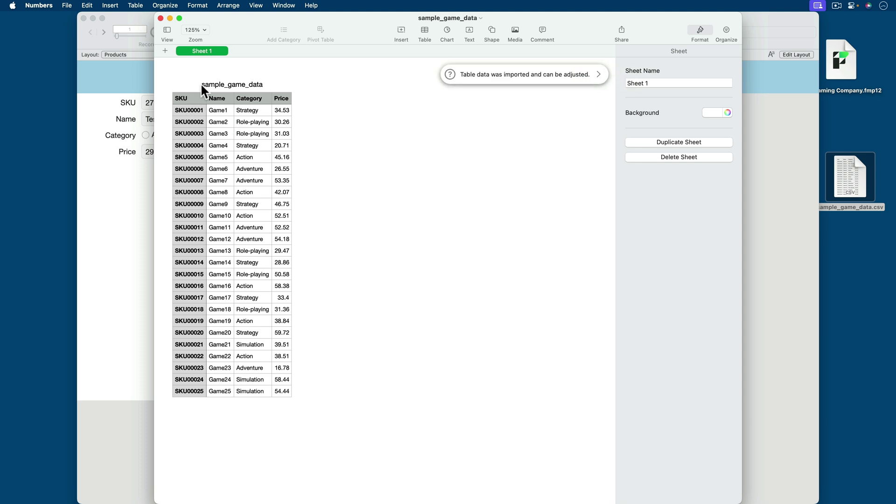
left_click_drag(235, 32, 512, 55)
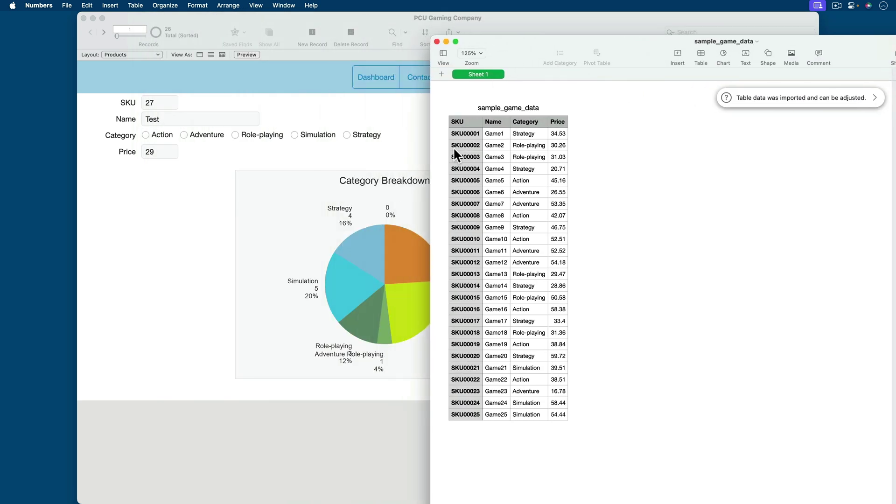
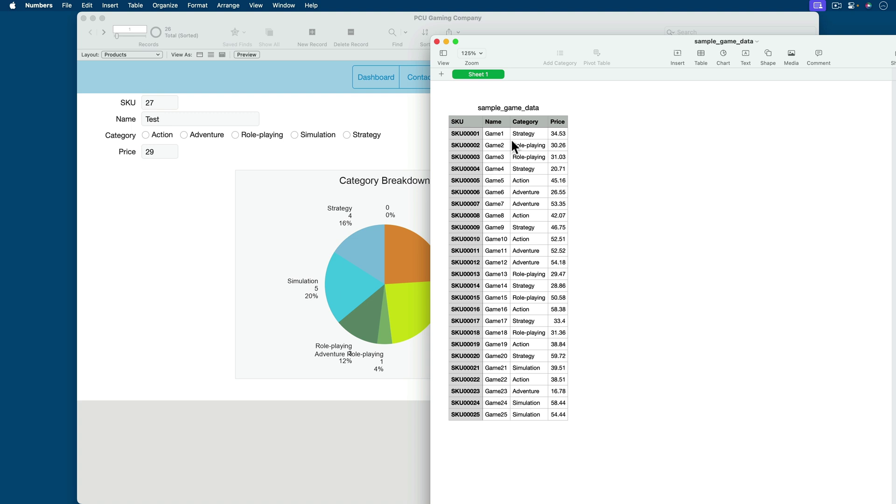
left_click(436, 41)
Start a record import from sample_game_data.csv into the Products table, adding the data as new records.
left_click(83, 5)
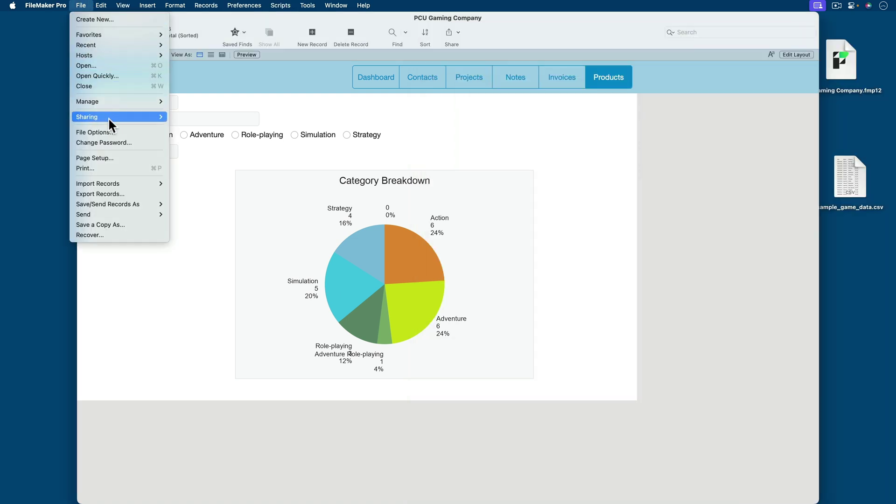
mouse_move(117, 183)
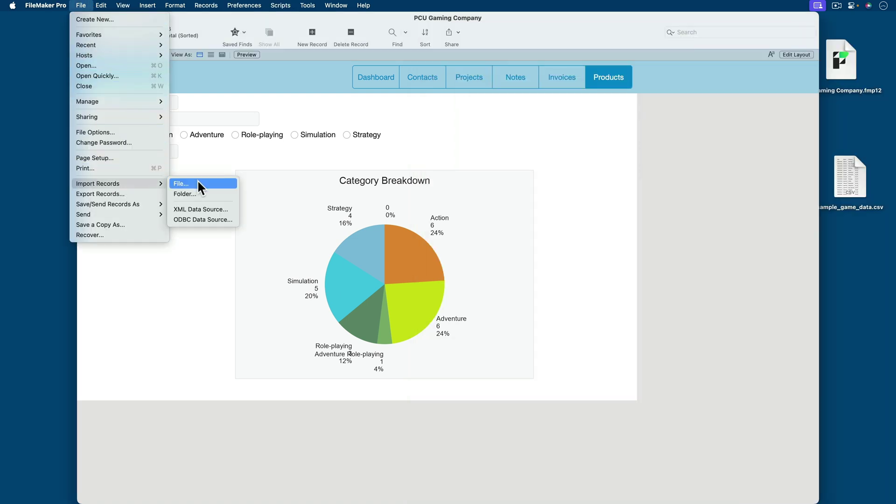
left_click(197, 183)
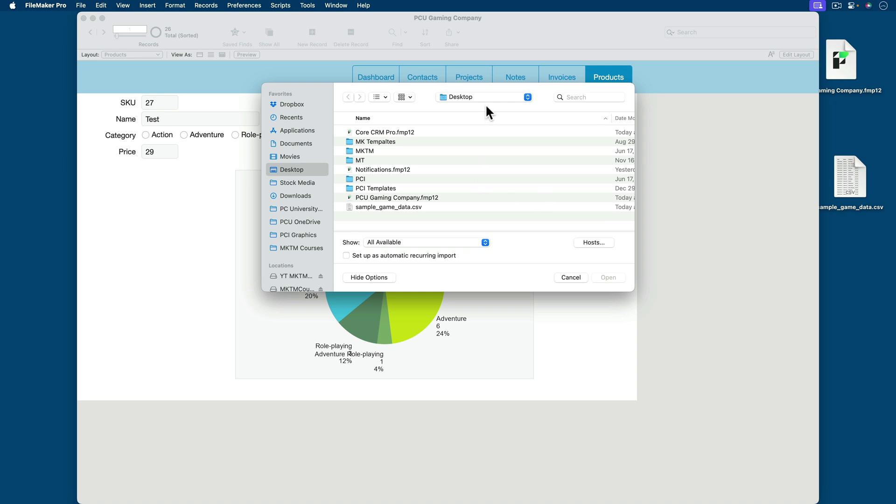
left_click(389, 207)
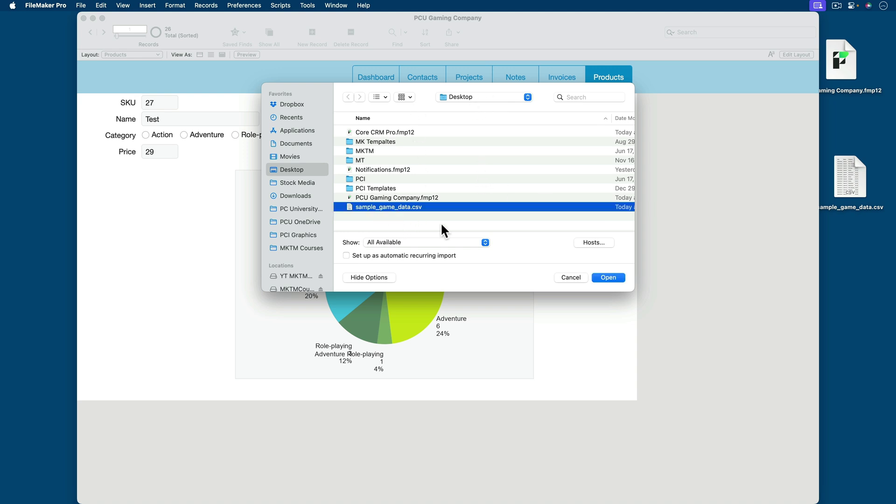
left_click(606, 277)
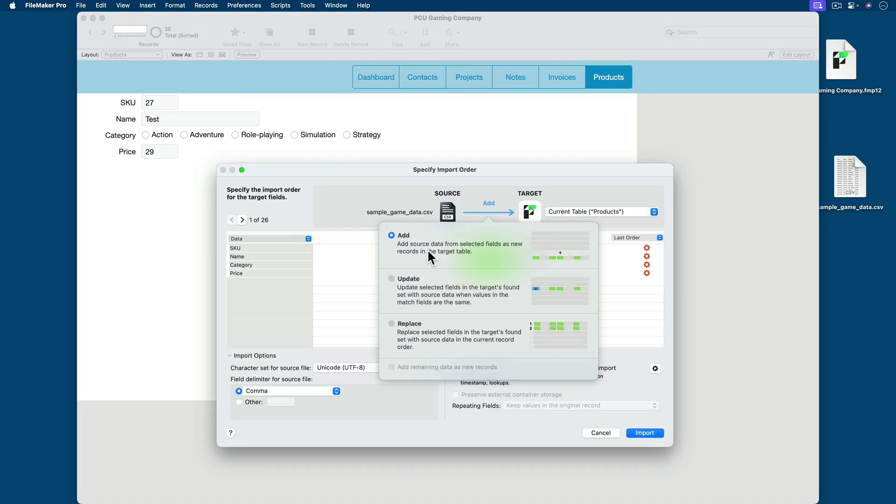
left_click(335, 221)
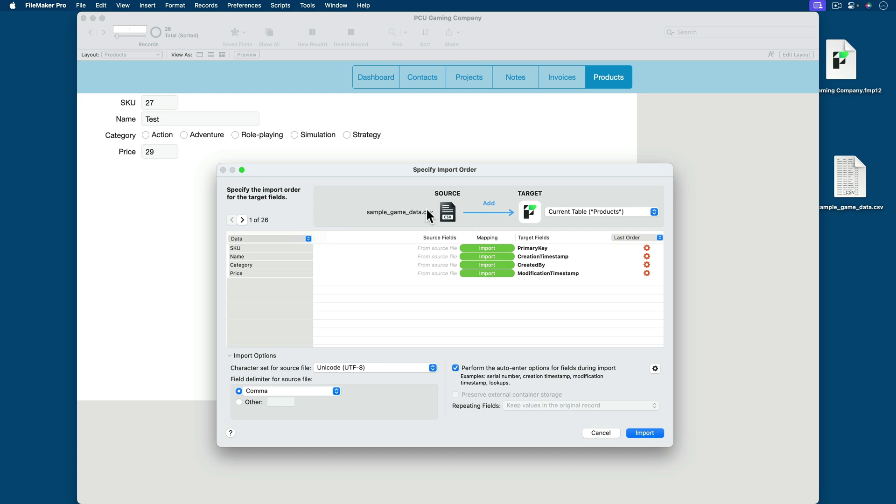
Exclude the SKU source column from the import.
left_click(534, 247)
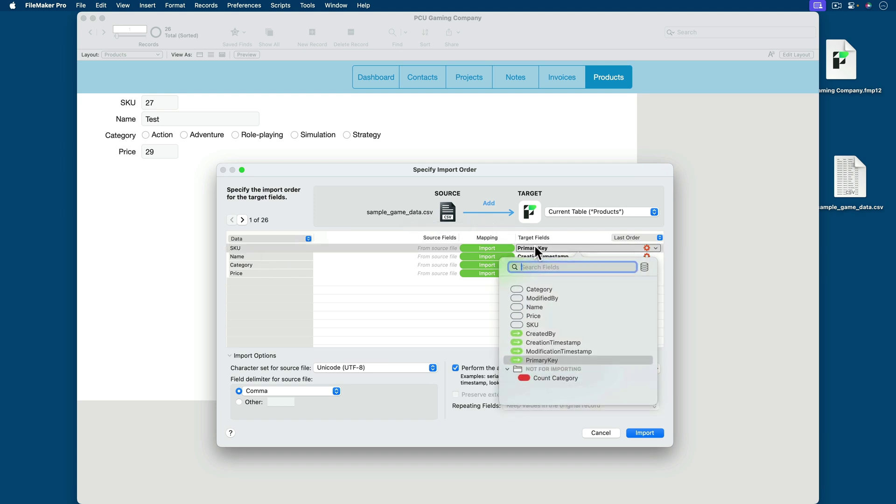
left_click(483, 246)
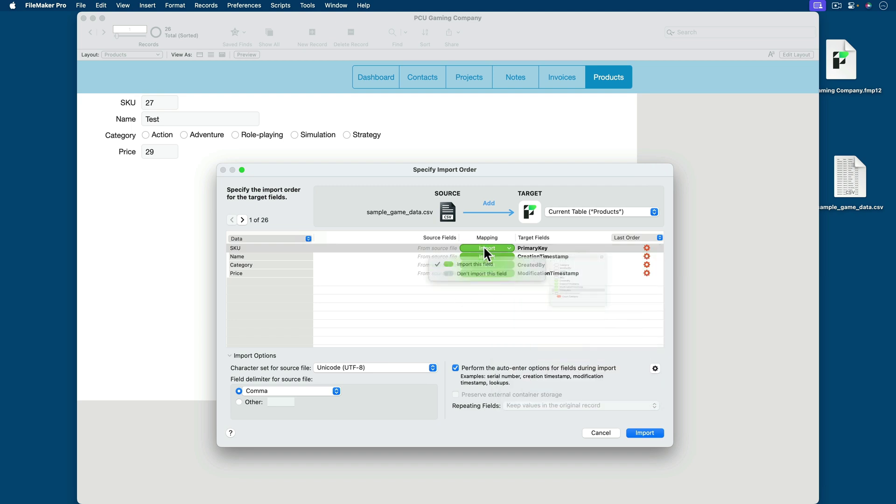
left_click(461, 278)
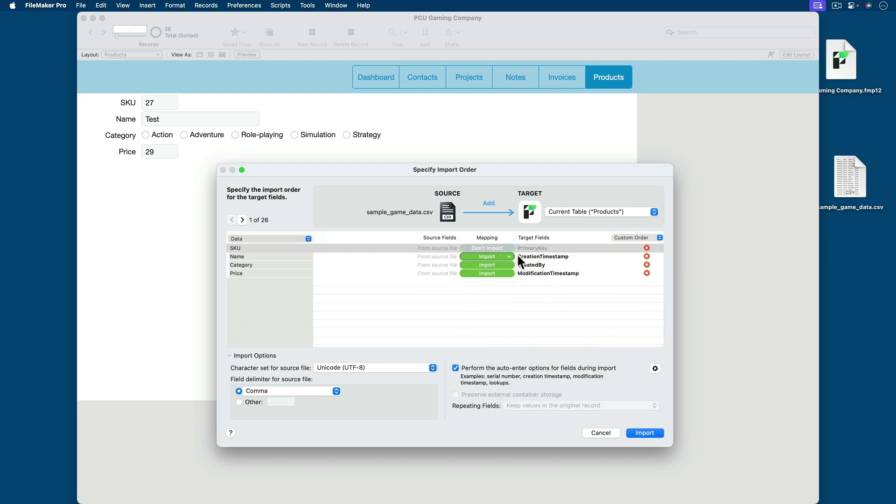
Map the Name, Category and Price source columns to the matching Name, Category and Price target fields.
left_click(532, 256)
left_click(535, 316)
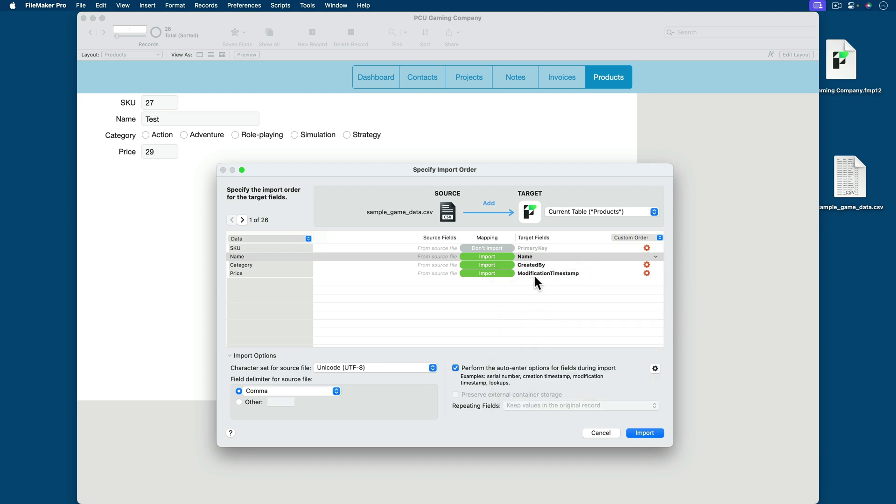
left_click(528, 264)
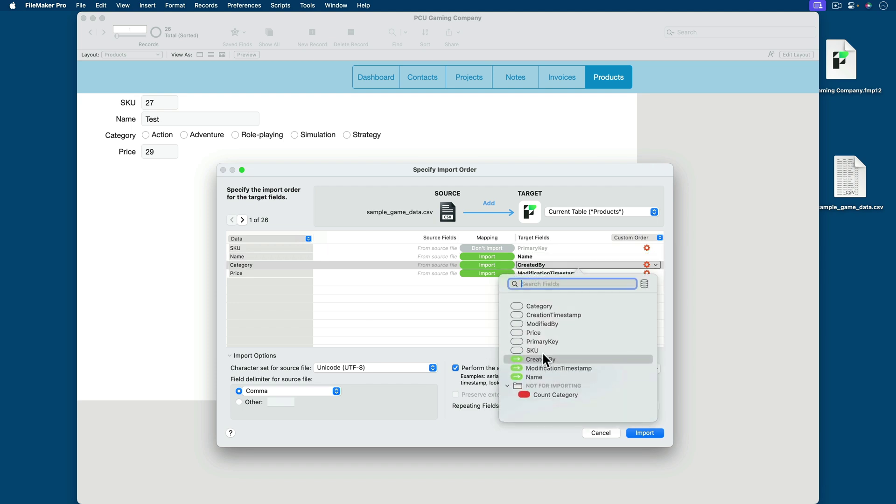
left_click(536, 305)
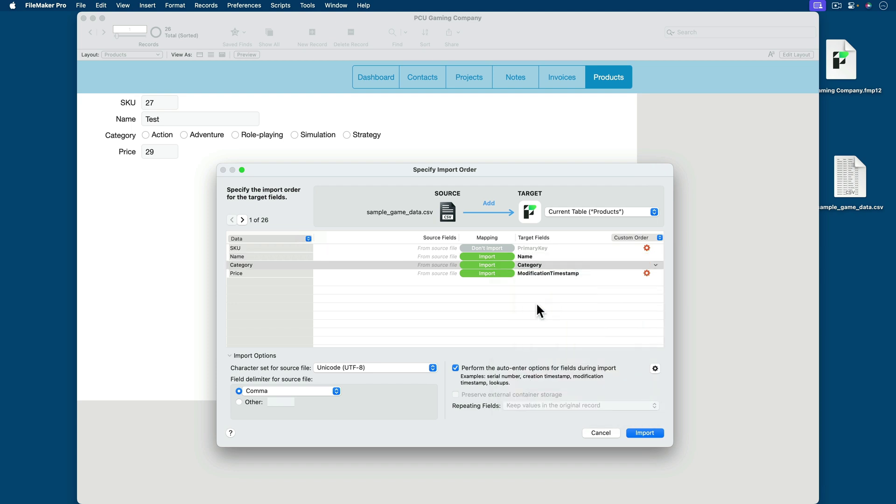
left_click(533, 272)
left_click(533, 341)
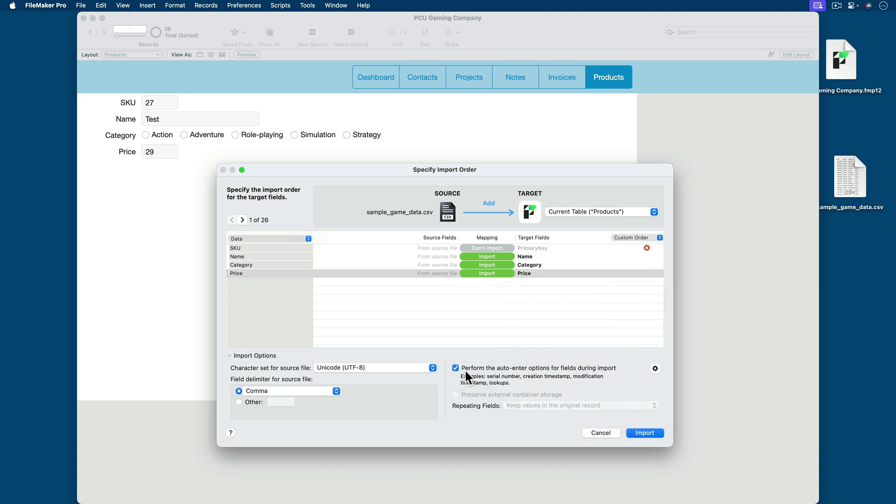
Run the import with auto-enter options enabled and sort the imported records by Category in ascending order.
left_click(644, 432)
left_click(527, 224)
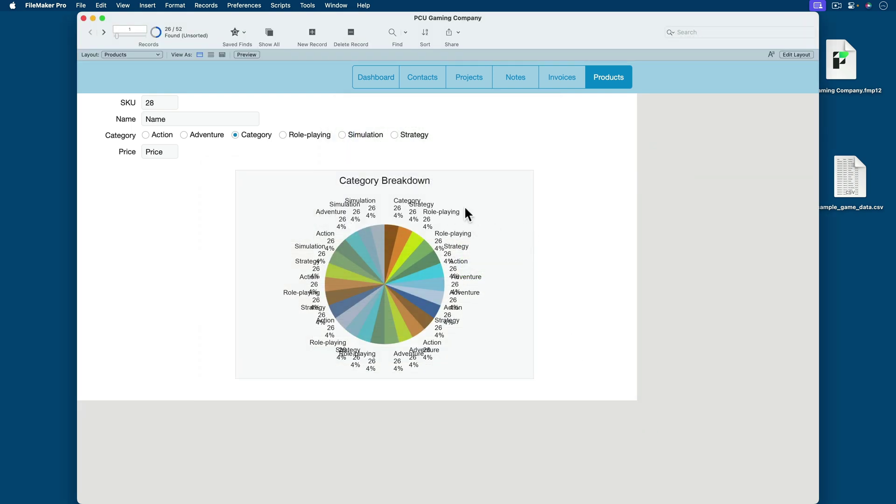
key("super+s")
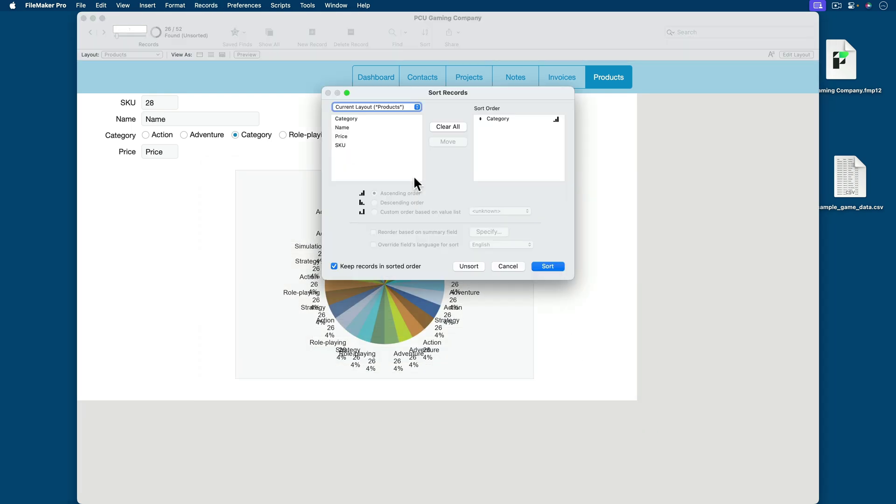
left_click(547, 265)
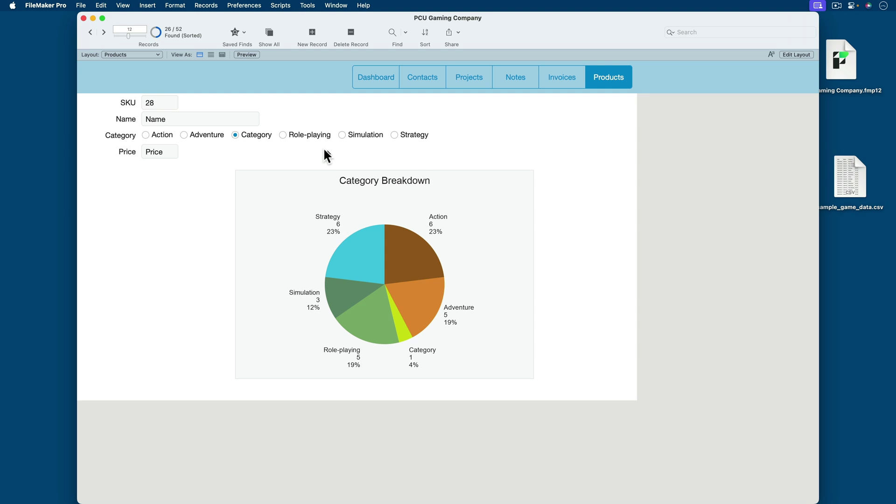
Browse forward and back through the imported product records to check their names, categories and prices.
left_click(103, 33)
left_click(103, 32)
left_click(103, 32)
left_click(104, 32)
left_click(103, 32)
left_click(104, 33)
left_click(103, 32)
left_click(104, 32)
left_click(103, 32)
left_click(90, 33)
left_click(90, 32)
left_click(90, 33)
left_click(90, 32)
left_click(90, 32)
left_click(90, 32)
Delete the imported header-row record from Products and sort all product records by Category.
key("super+e")
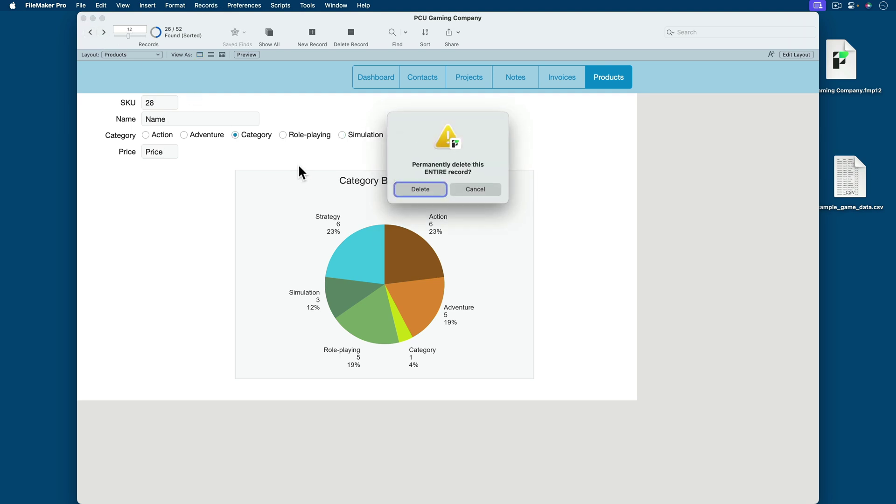
left_click(426, 187)
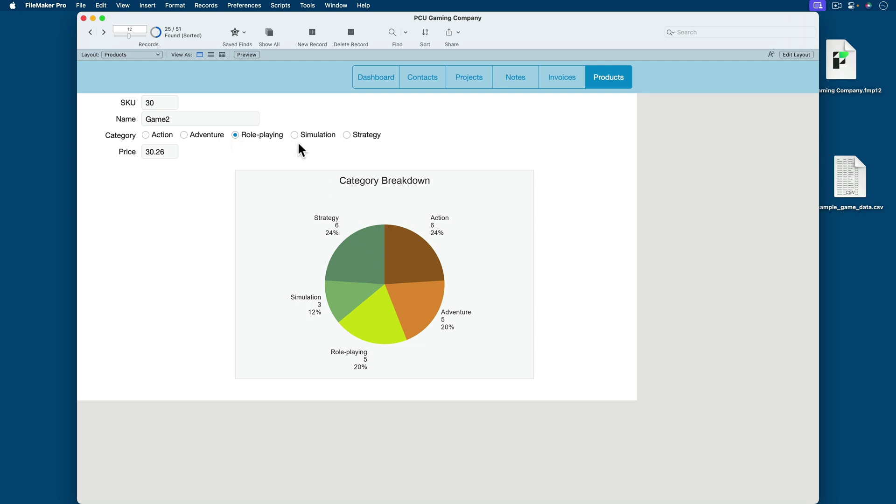
key("super+j")
key("super+s")
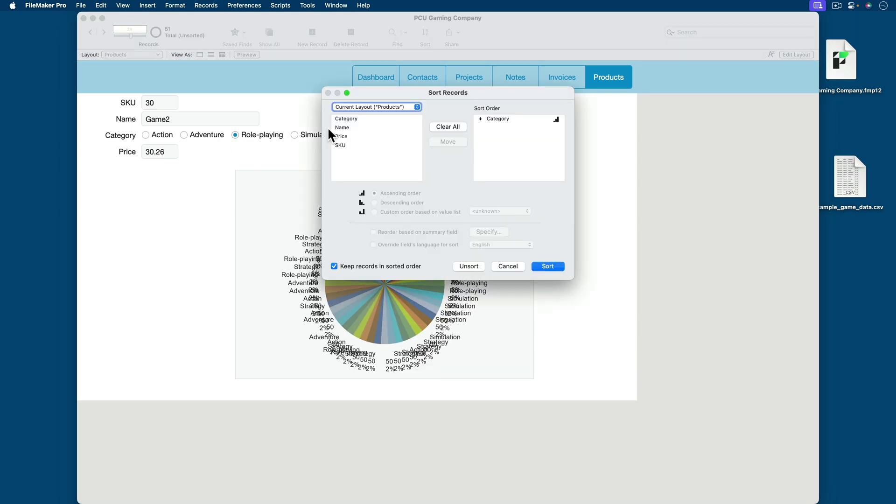
key("Return")
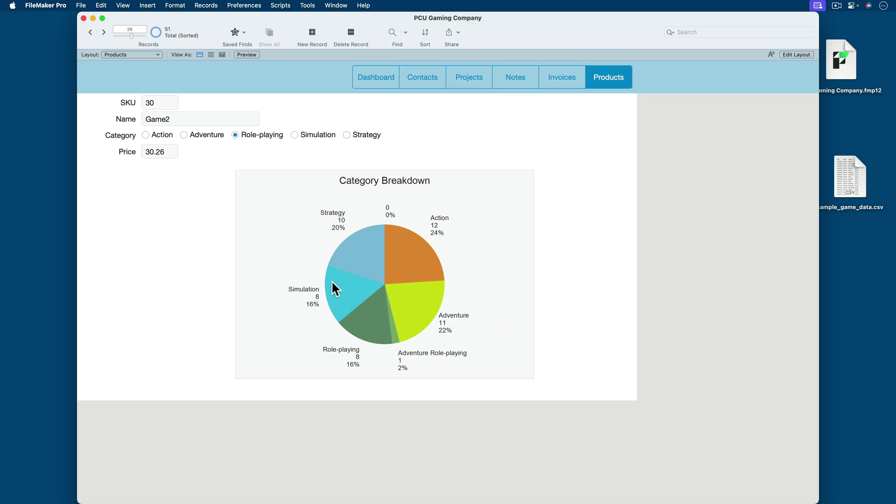
Browse forward through the sorted product records to check their details.
left_click(103, 32)
left_click(103, 32)
left_click(103, 32)
left_click(103, 32)
left_click(103, 32)
left_click(103, 32)
left_click(103, 32)
Open the Script Workspace and review the Print Invoice to PDF and Email script in the Invoices folder.
key("super+q")
key("super+shift+s")
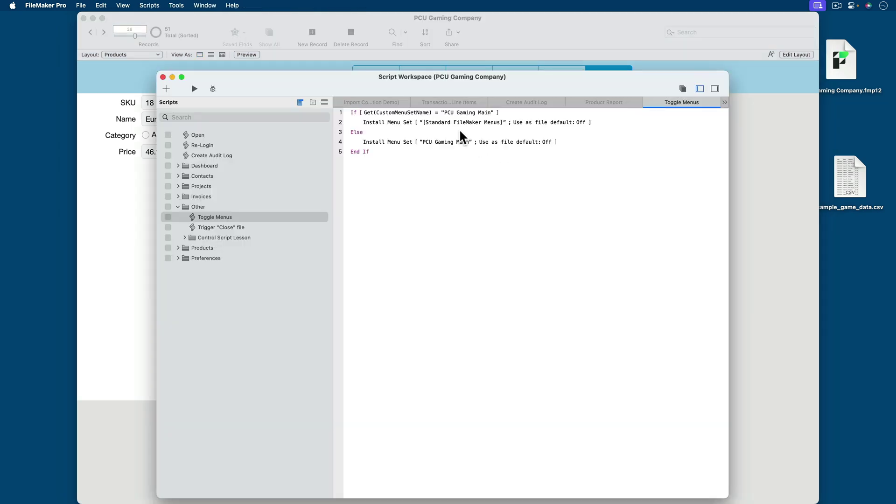
left_click(178, 207)
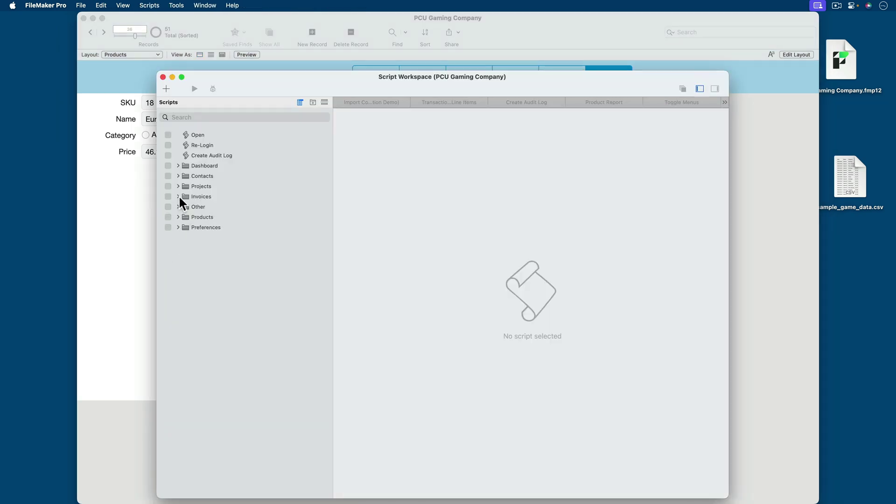
left_click(178, 197)
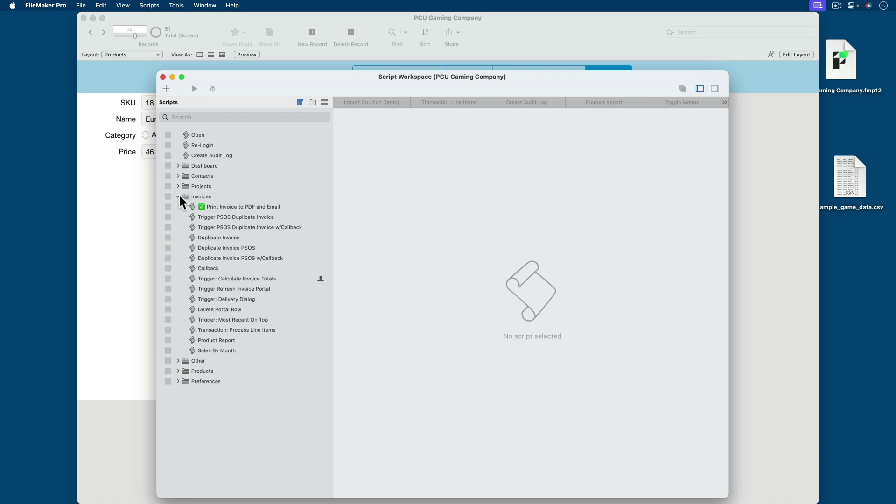
left_click(247, 206)
scroll(437, 271, "down", 5)
scroll(438, 270, "up", 3)
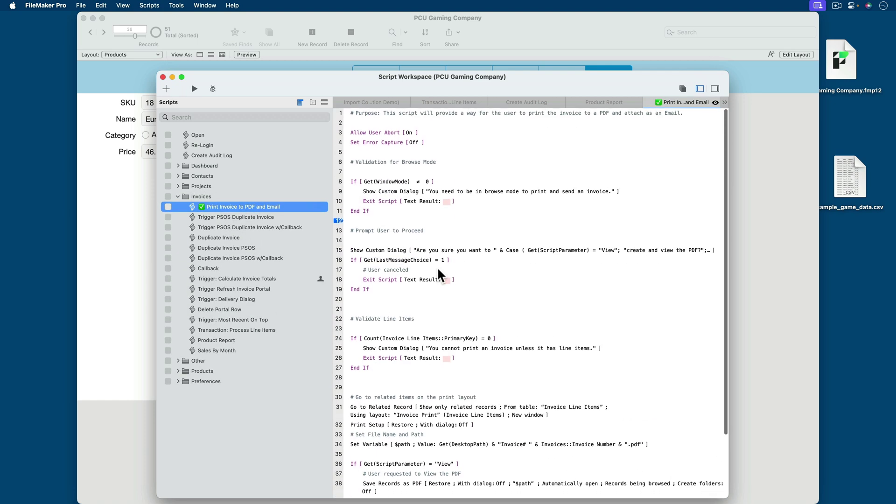
scroll(438, 266, "down", 3)
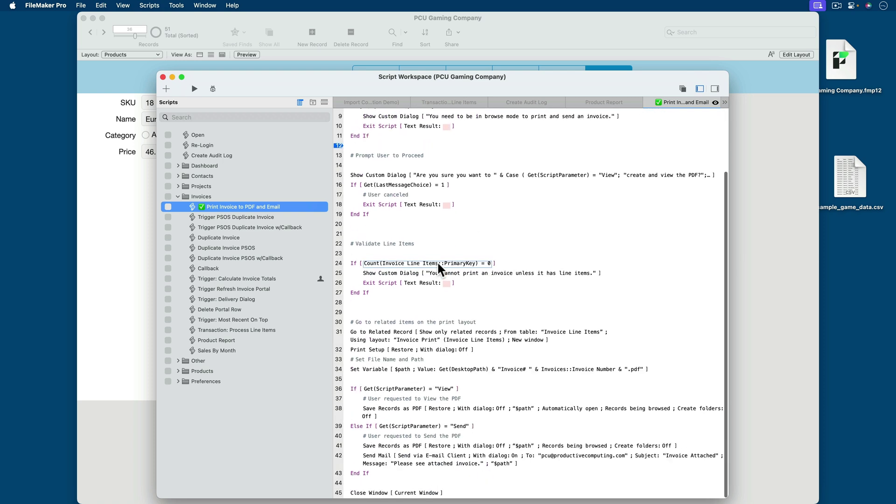
Skim the Invoices scripts from Trigger PSOS Duplicate Invoice through Callback.
left_click(230, 217)
left_click(228, 227)
left_click(227, 237)
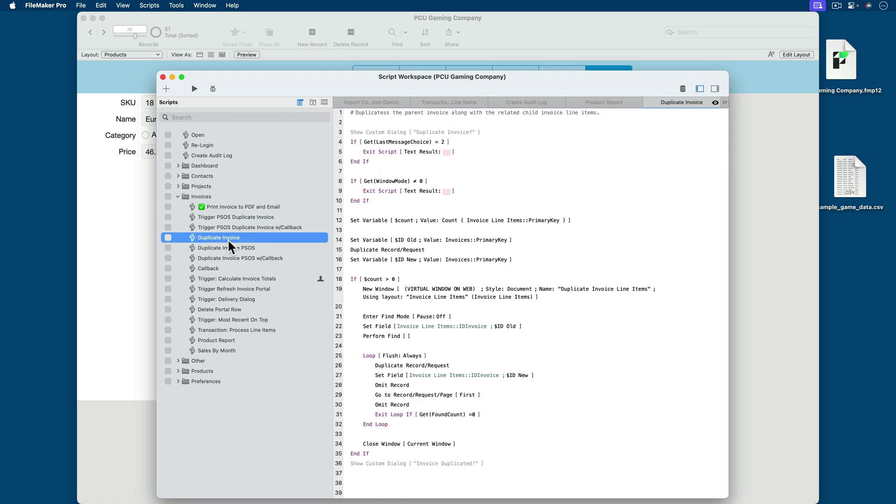
key("Down")
key("Down")
key("Down")
key("Down")
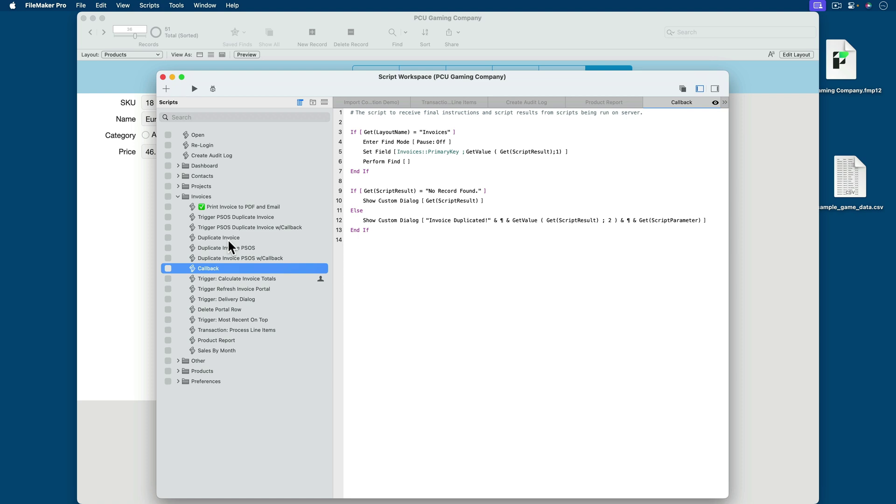
Open the Product Report script in the Invoices folder and read through its steps.
key("Down")
key("Down")
key("Down")
key("Down")
key("Down")
key("Down")
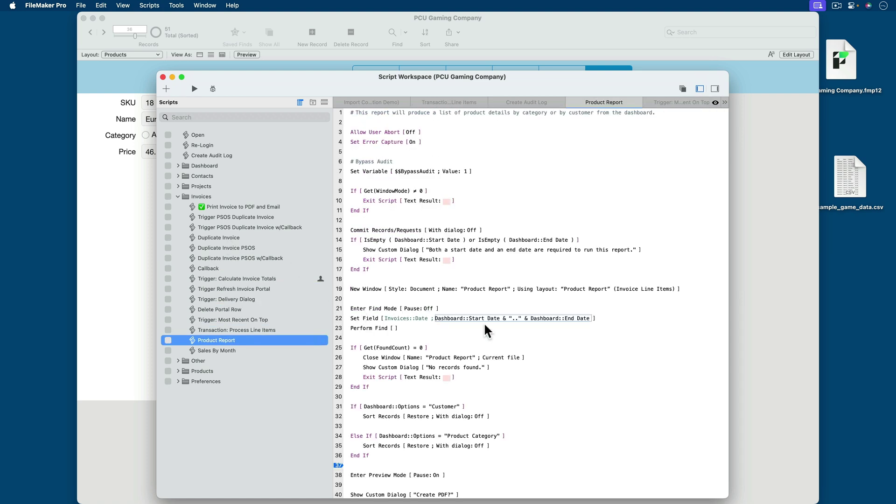
scroll(499, 330, "down", 10)
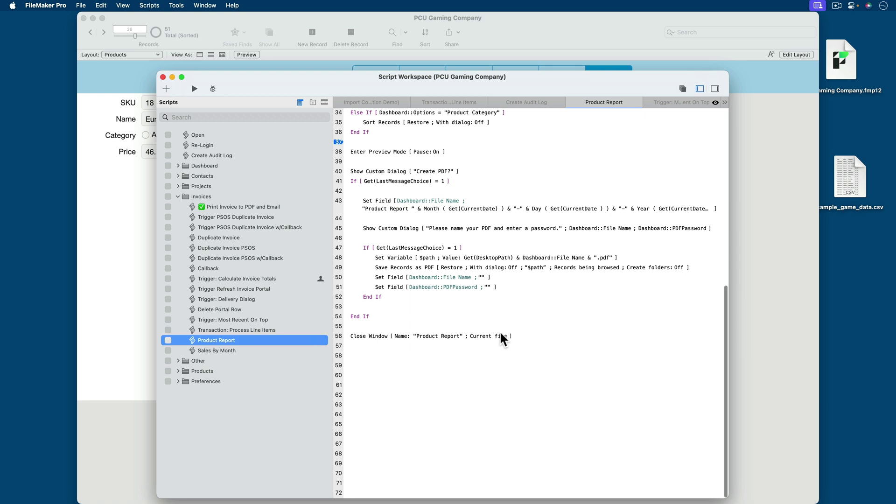
scroll(499, 330, "up", 10)
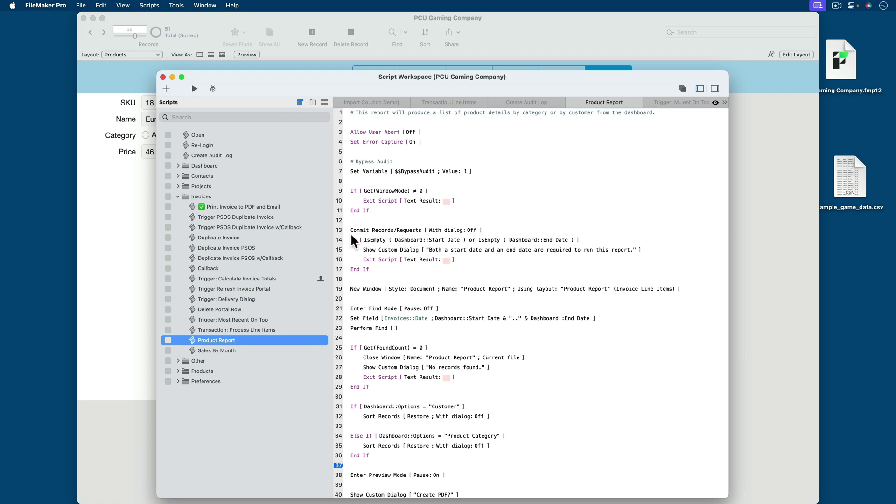
Print the Product Report script to a PDF saved on the Desktop as Script.pdf.
left_click(80, 5)
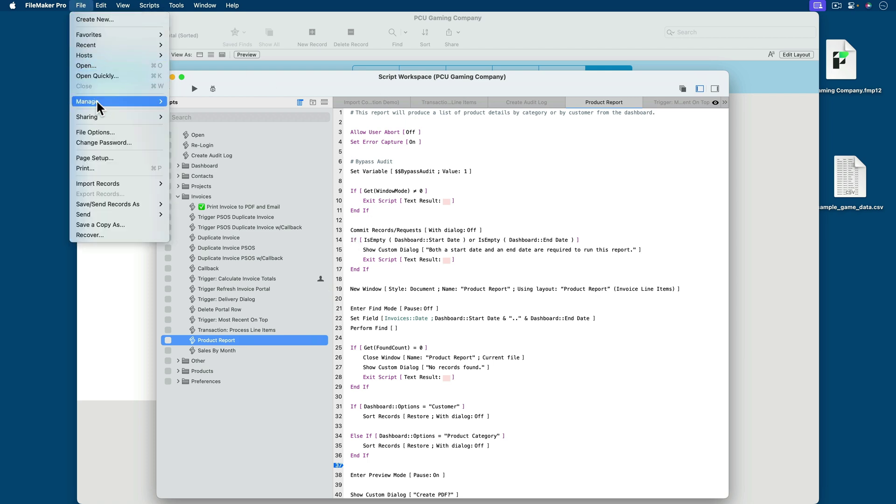
left_click(111, 168)
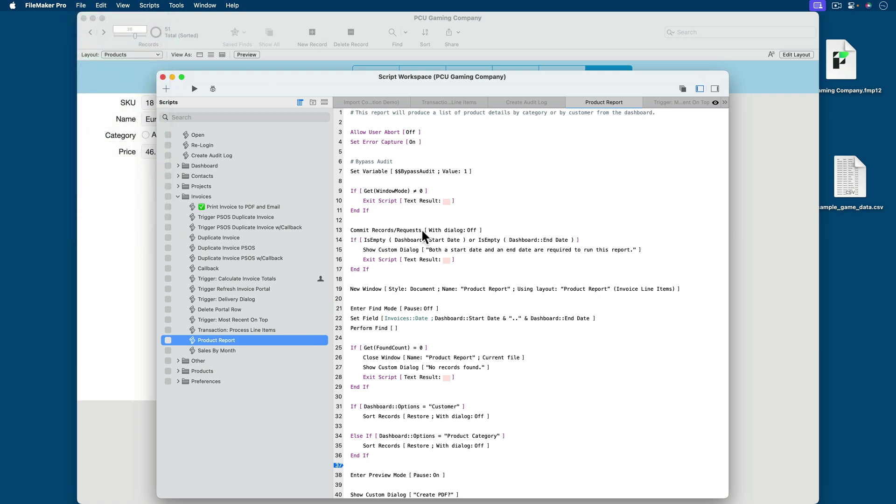
scroll(335, 336, "down", 2)
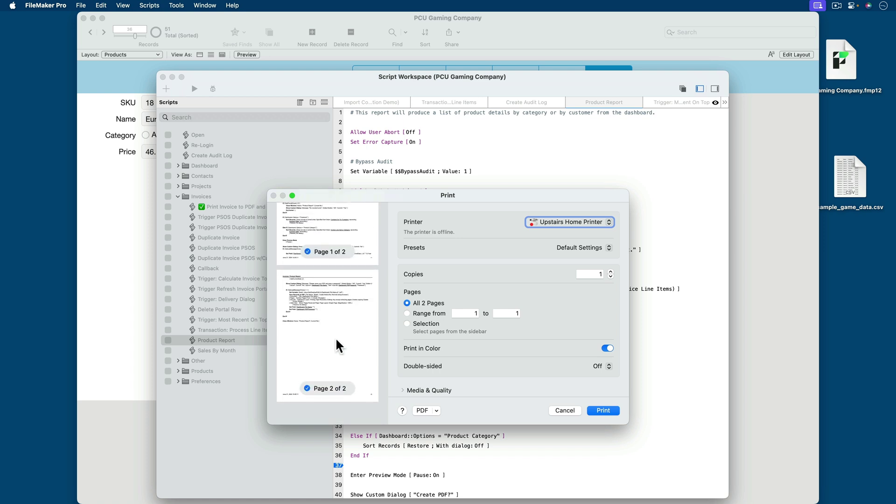
scroll(335, 337, "up", 2)
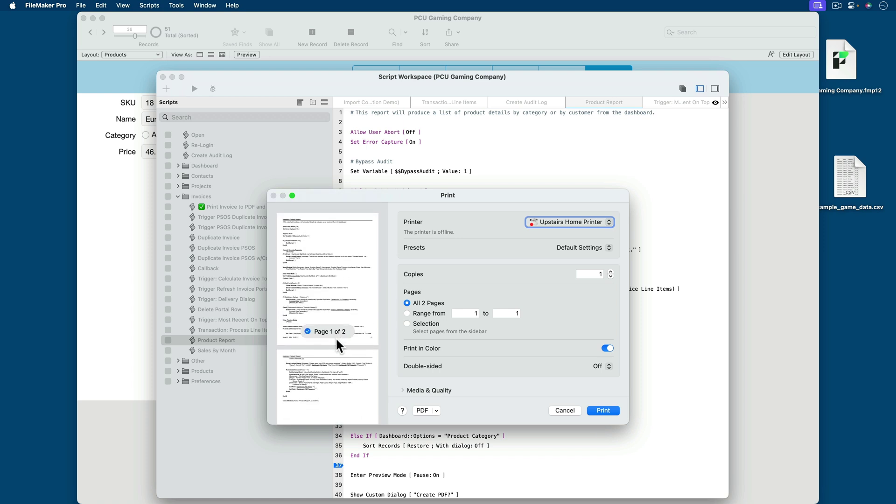
left_click(434, 410)
left_click(464, 334)
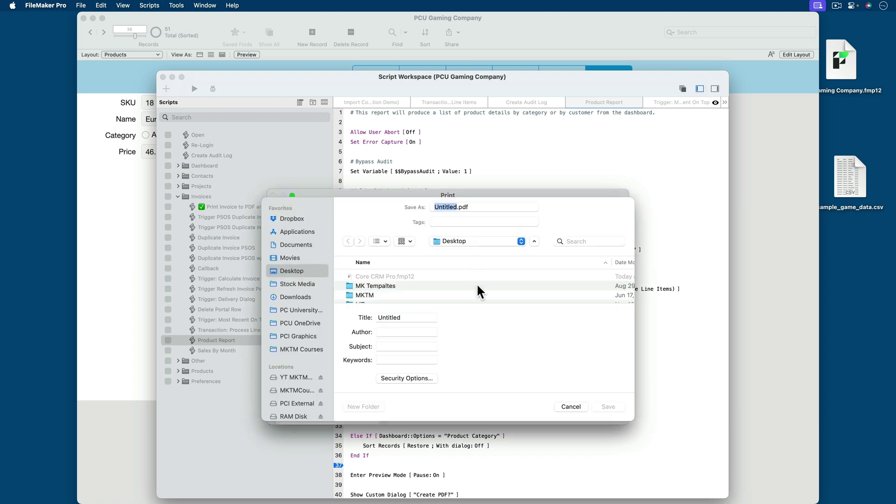
type("Script")
key("Return")
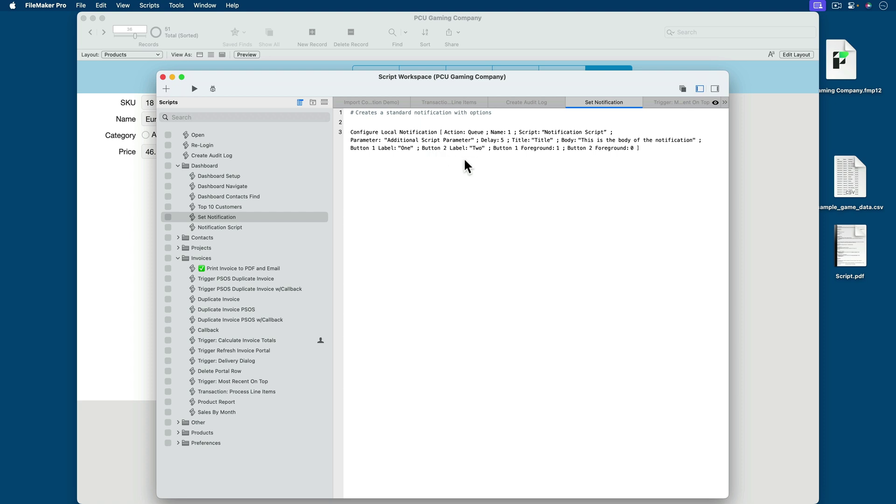
Close all open scripts and the Script Workspace, and quit FileMaker Pro.
key("super+w")
key("super+w")
key("super+w")
key("super+w")
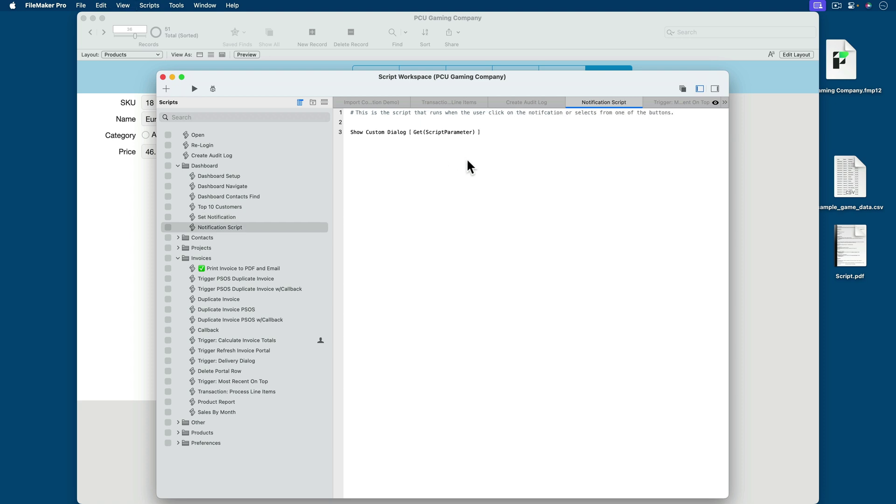
key("super+w")
key("super+w")
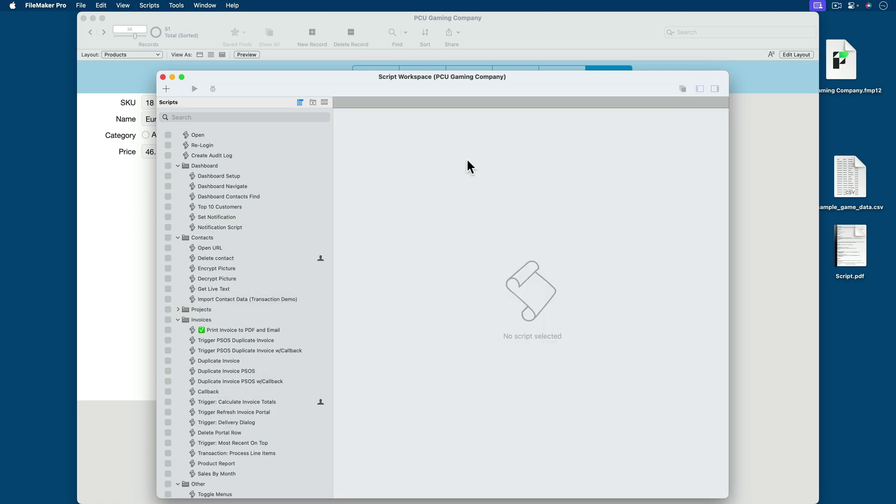
key("super+w")
key("super+q")
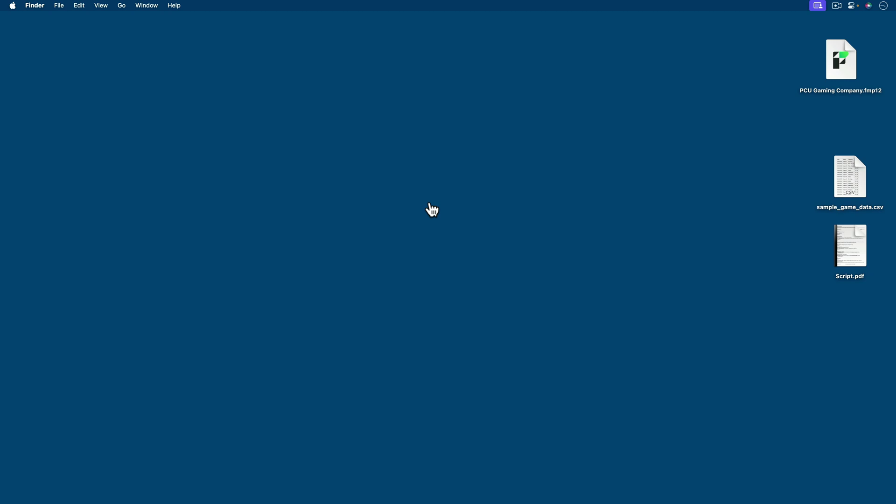
Switch to ChatGPT, attach Script.pdf from the Desktop and send the prompt "Tell me what this script does".
key("super+Tab")
left_click_drag(833, 256, 260, 471)
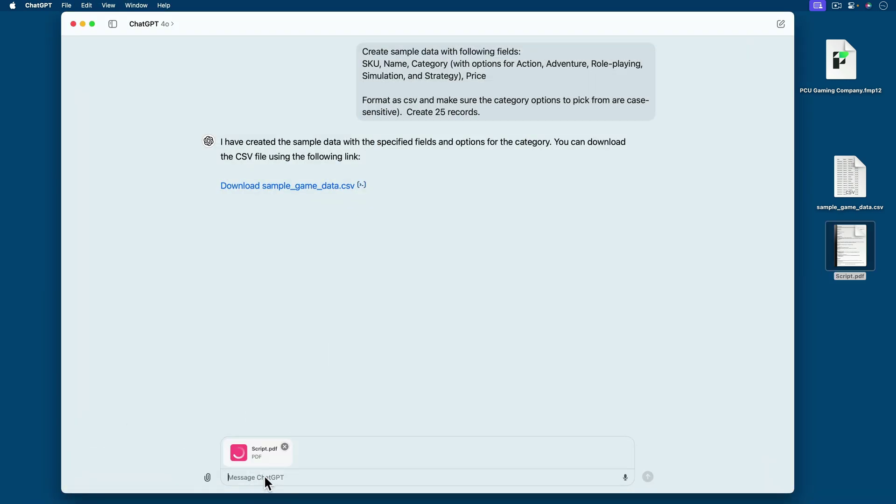
type("Tell me what this scri")
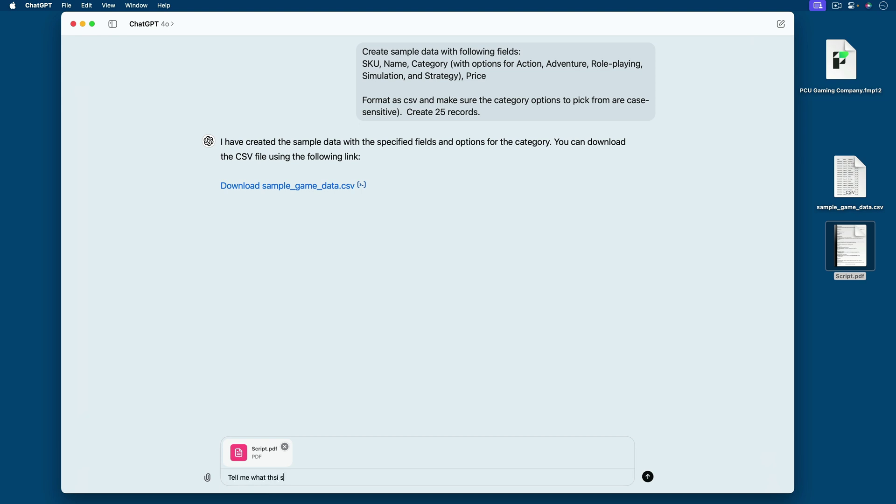
type("pt does")
key("Return")
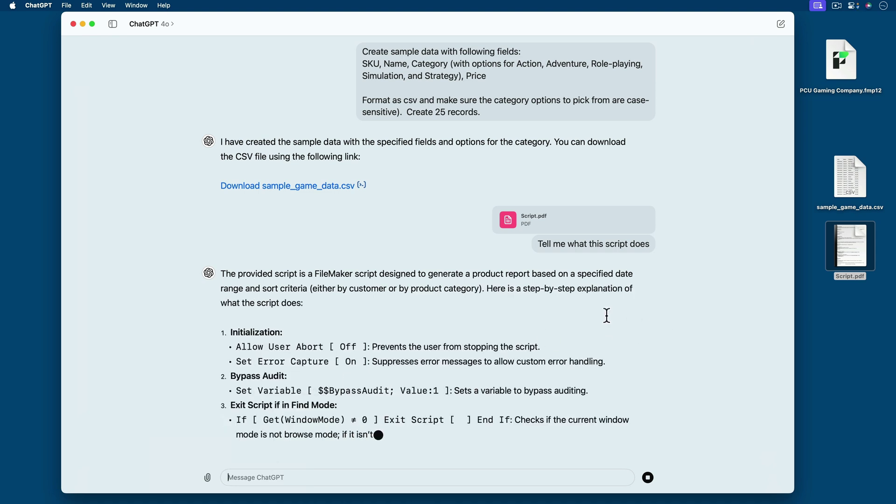
Read through ChatGPT's step-by-step explanation of the script from its introduction to the closing summary.
scroll(606, 314, "down", 2)
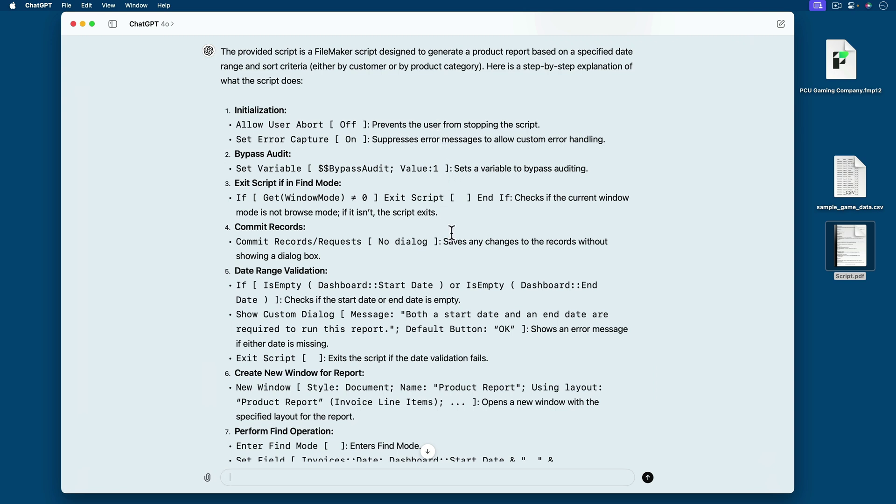
scroll(452, 231, "down", 5)
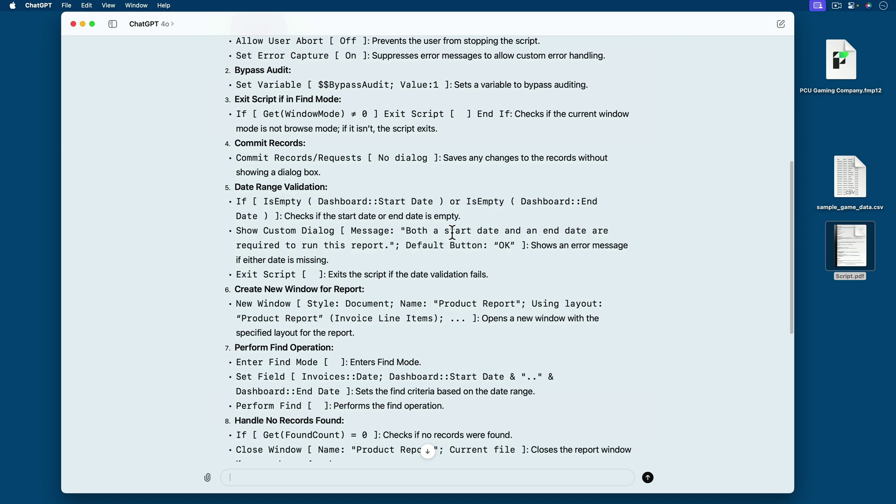
scroll(415, 308, "down", 10)
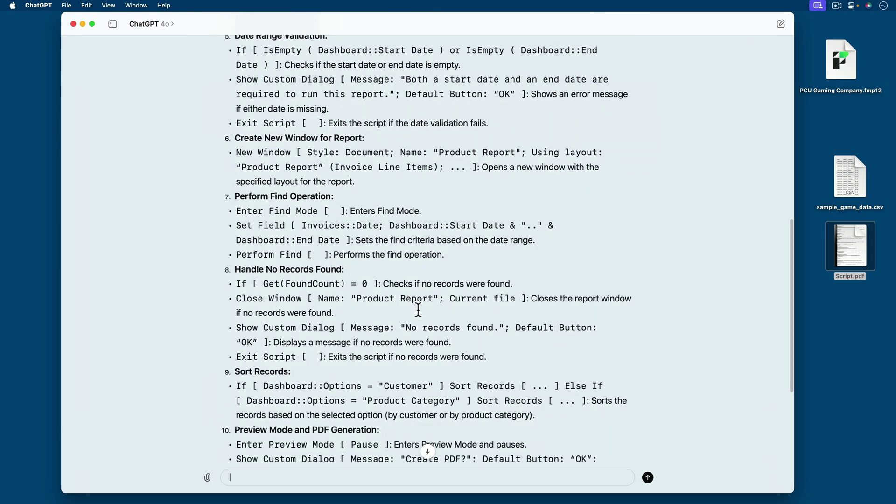
scroll(418, 310, "down", 5)
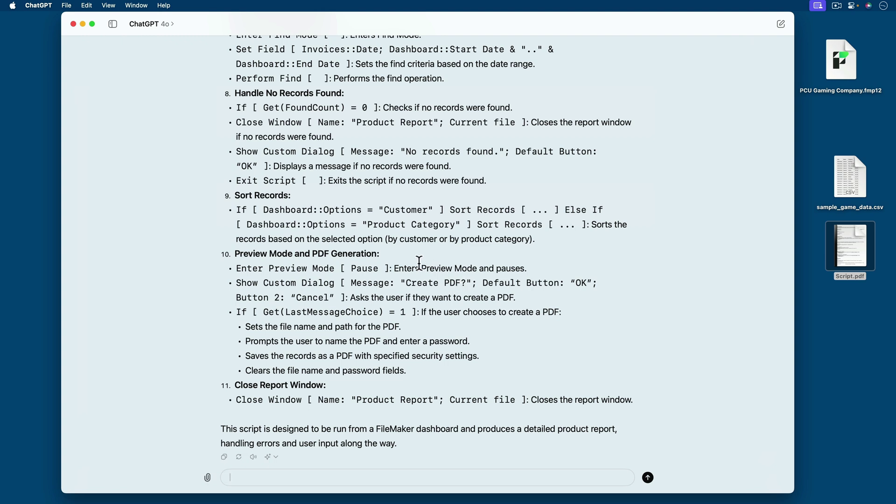
scroll(419, 262, "up", 10)
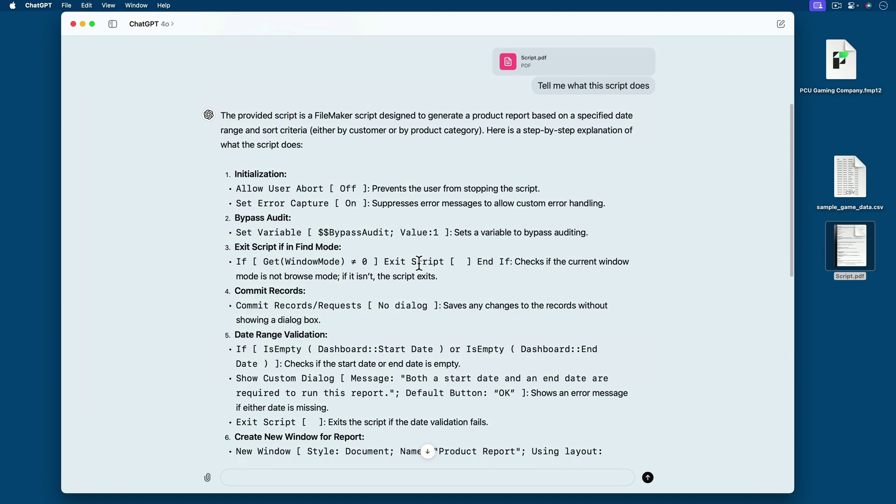
scroll(419, 262, "up", 2)
scroll(406, 256, "down", 12)
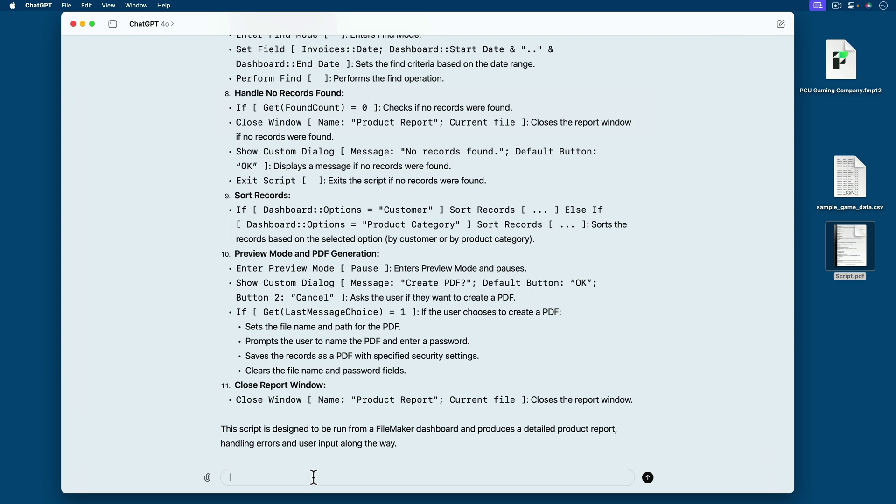
Send the follow-up "Include just the description but none of the actual code and summarize to a maximum of 3 sentences".
type("Inculde just the description but none of the actual code")
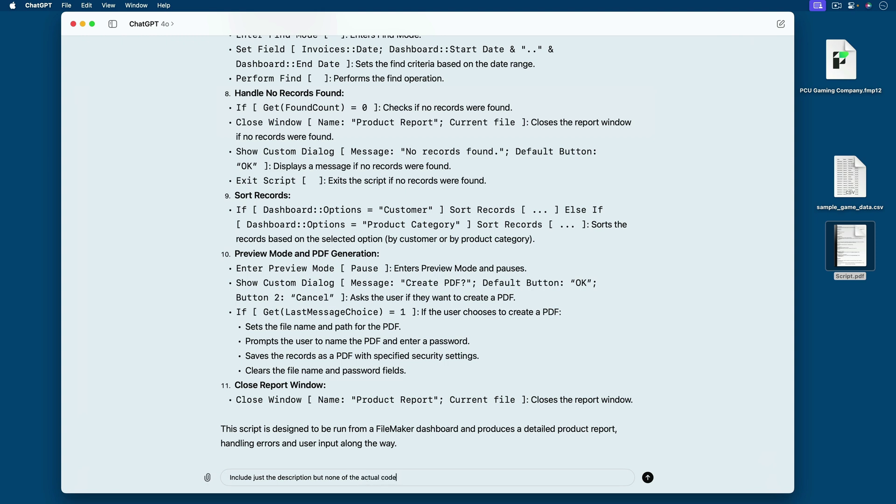
type("marize")
type("of 3 sentences")
key("Return")
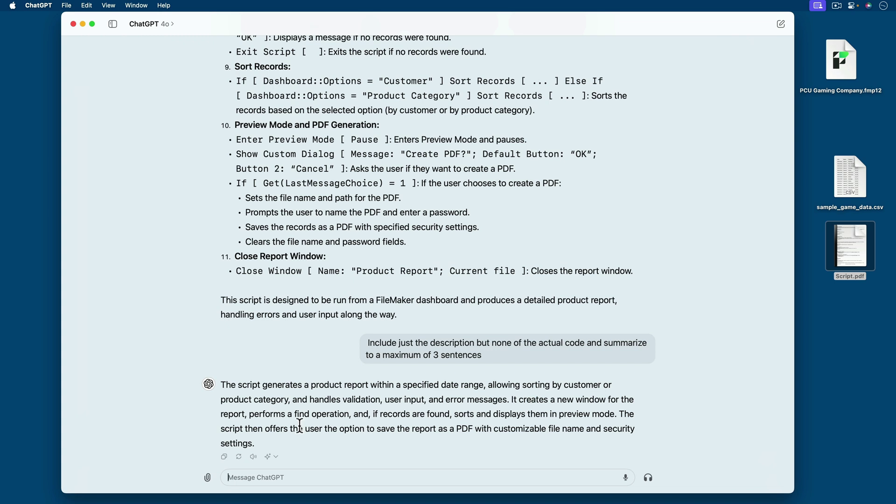
Select the full text of ChatGPT's short summary of the script.
left_click_drag(329, 428, 370, 435)
left_click(369, 434)
left_click_drag(255, 443, 226, 382)
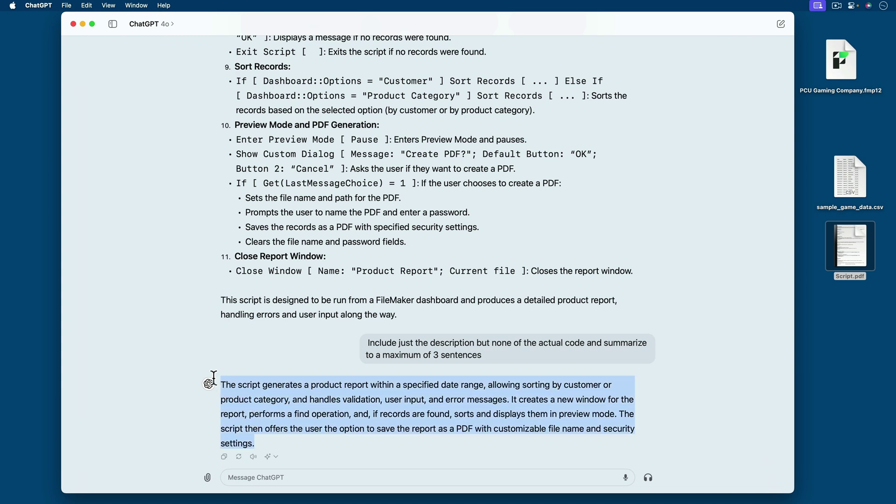
left_click(294, 400)
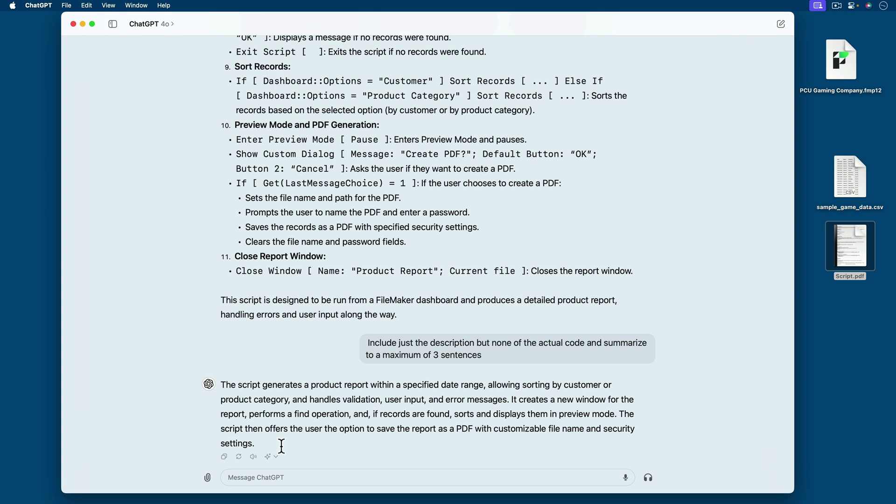
left_click_drag(274, 444, 235, 382)
left_click(287, 394)
Switch to FileMaker Pro and save a copy of the PCU Gaming Company database as XML on the Desktop.
key("super+Tab")
left_click(80, 6)
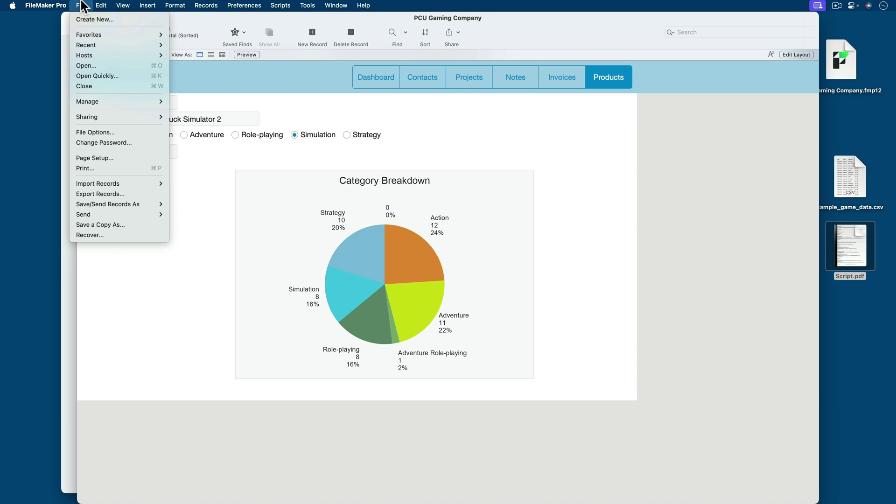
mouse_move(308, 5)
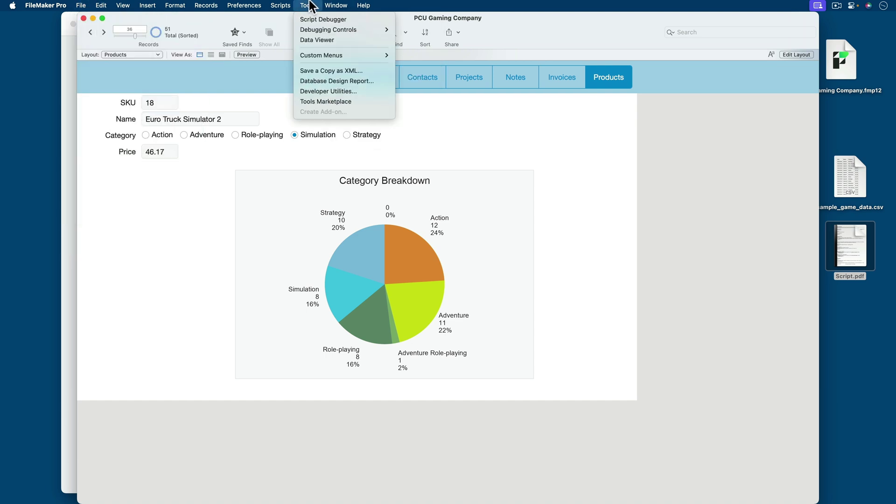
left_click(329, 70)
left_click(605, 286)
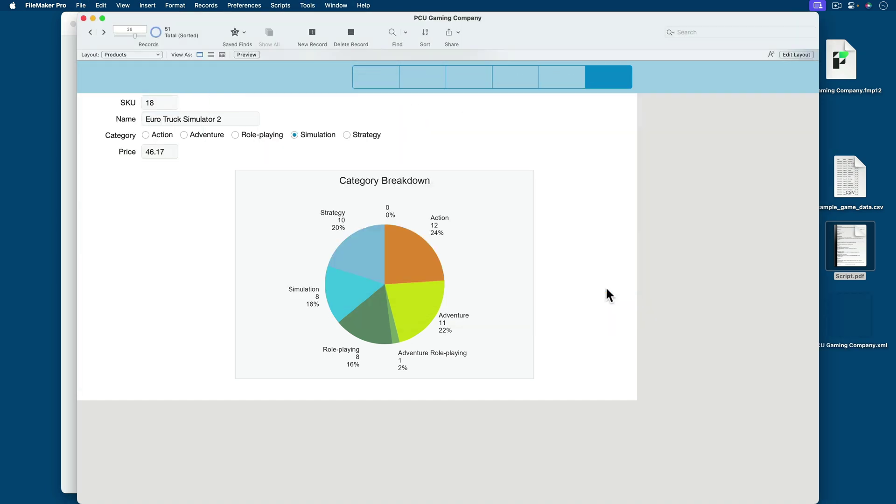
Switch to ChatGPT, attach PCU Gaming Company.xml from the Desktop and send the prompt "Analyze this solution in no more than 5 paragraphs".
left_click(857, 315)
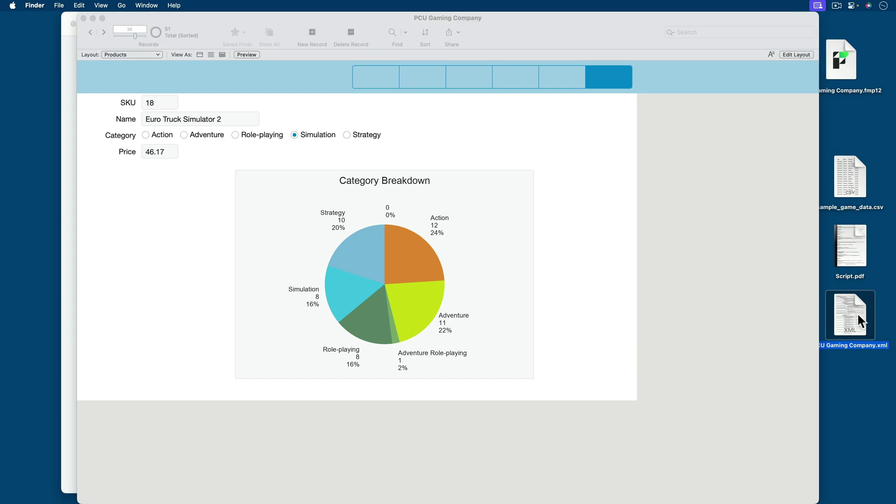
key("super+i")
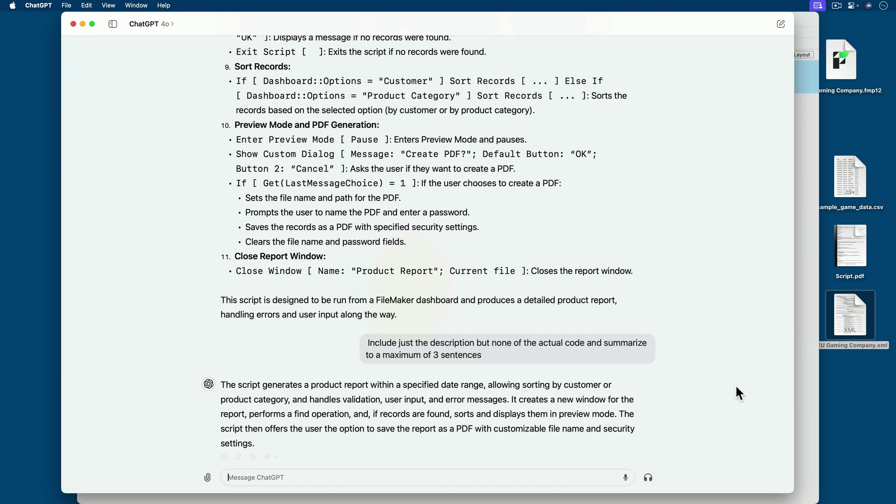
left_click_drag(720, 361, 411, 478)
type("Analyze this solution in no more than 5 paragraphs")
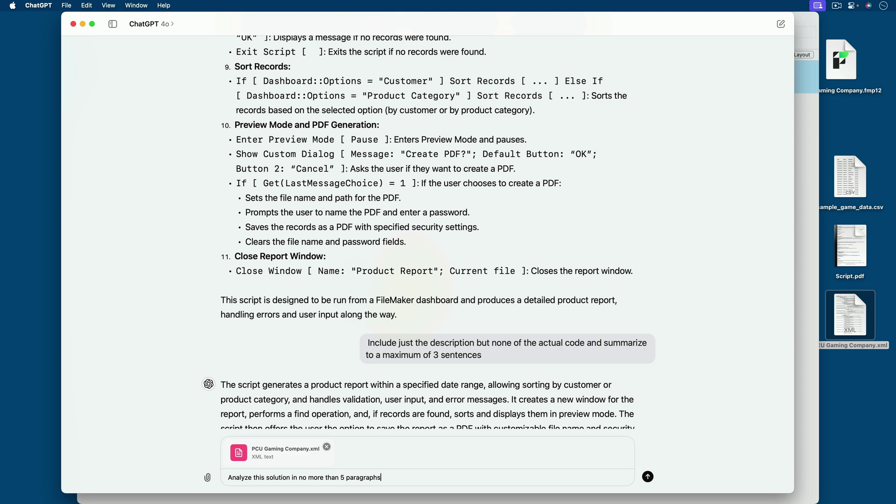
key("Return")
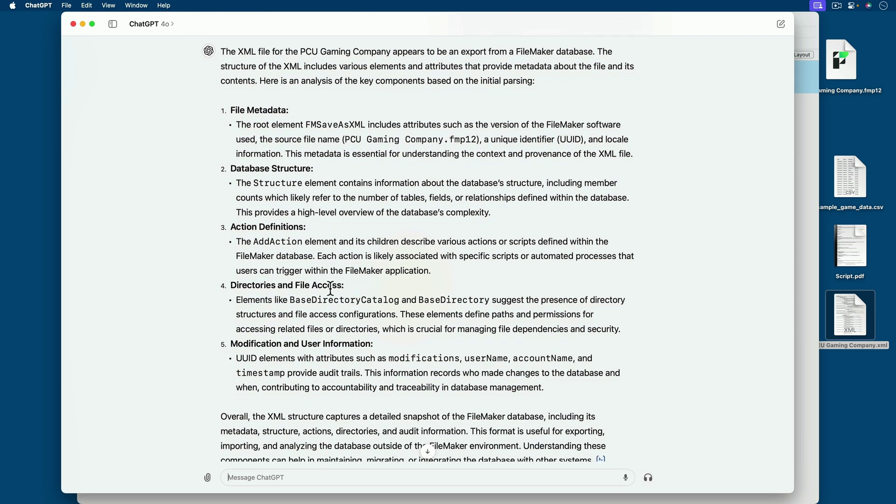
Send the follow-up "Tell me the features of this application from a user's standpoint in no more than 5 paragraphs" and read the answer.
scroll(330, 288, "down", 1)
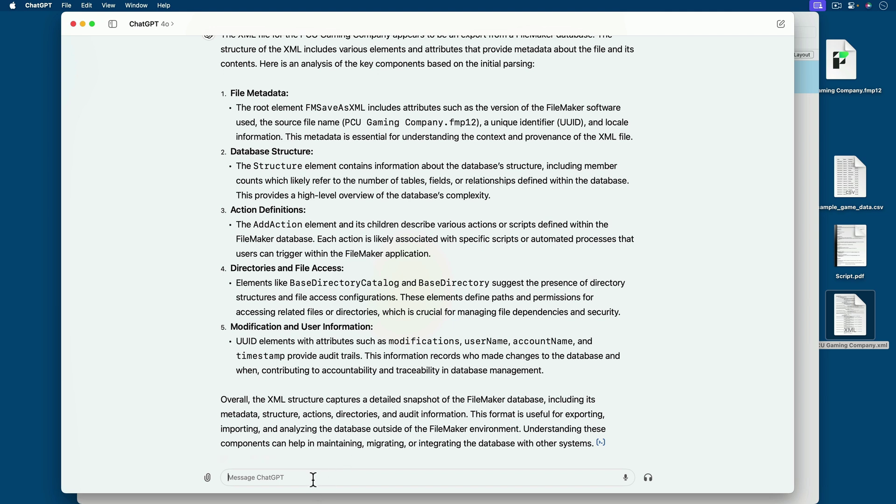
type("Tell me the feature")
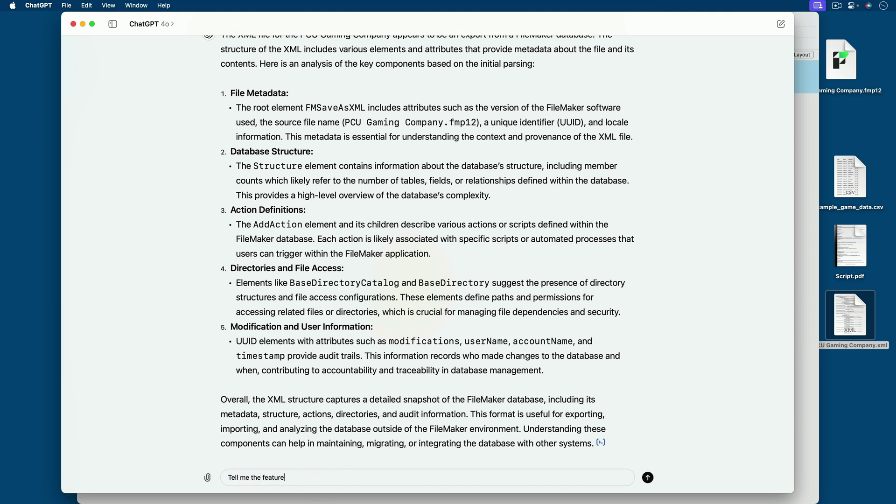
type("s of this application from a user's standpoing in no more th")
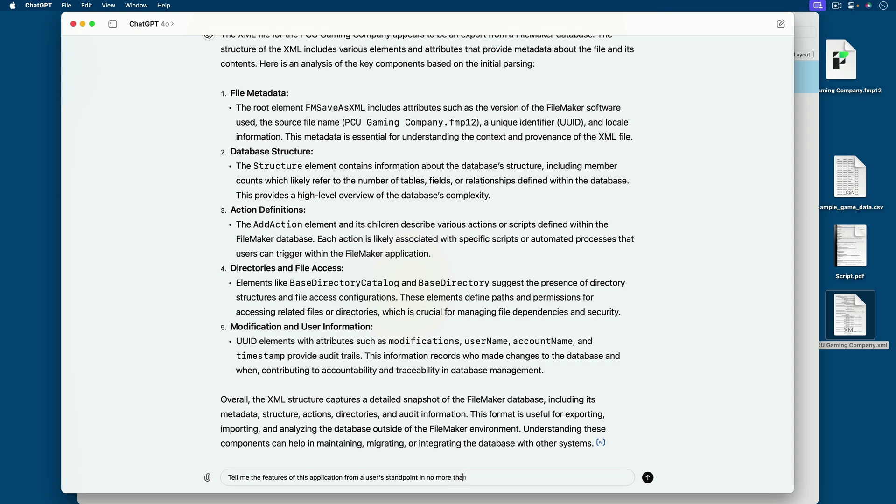
type("an 5 paragraphs")
key("Return")
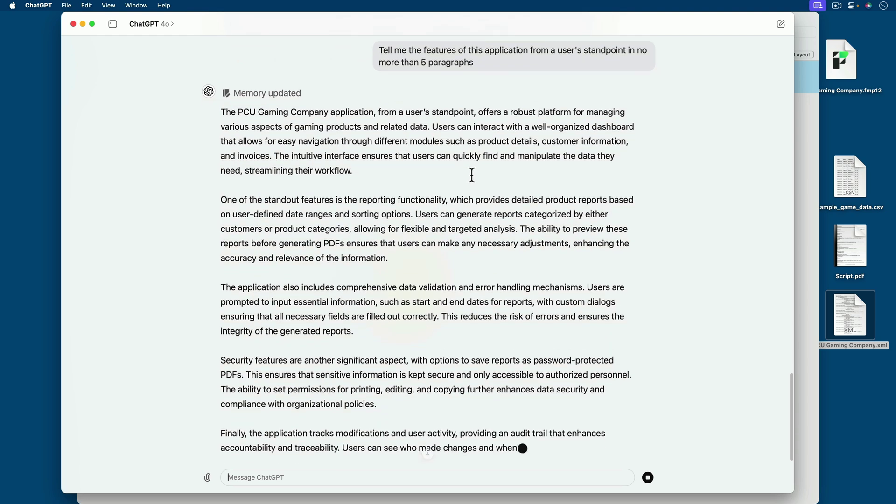
scroll(471, 175, "up", 1)
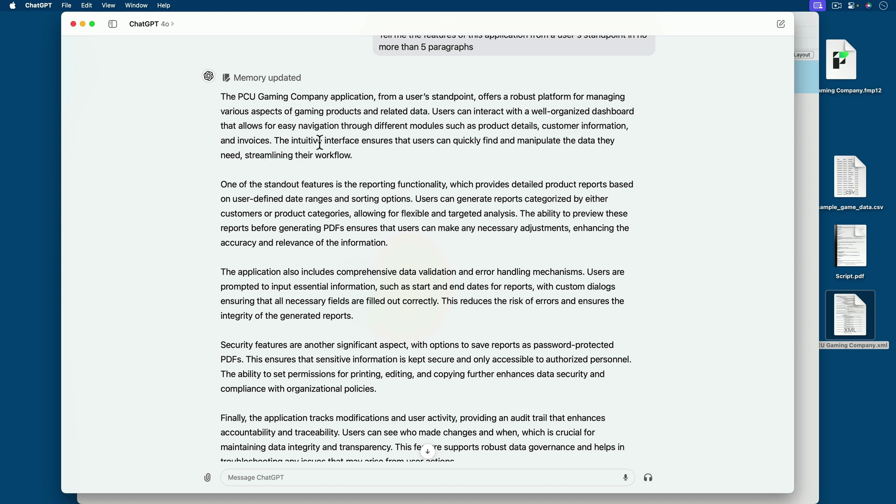
scroll(335, 194, "down", 1)
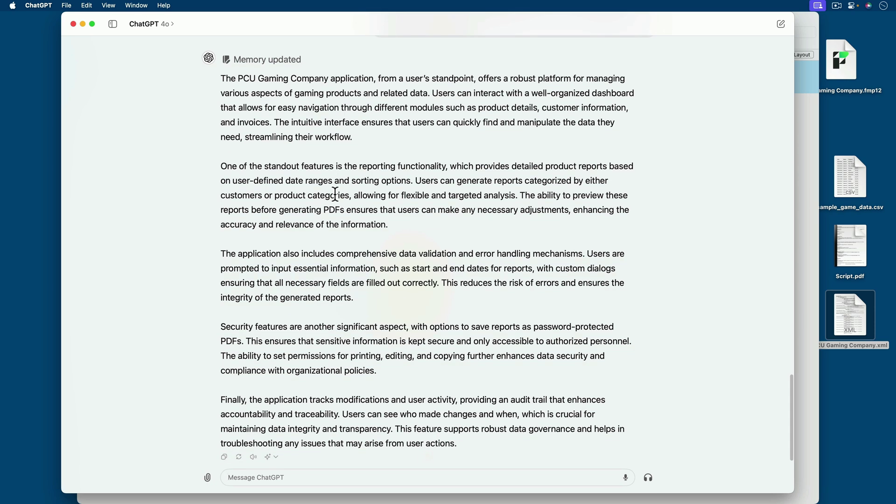